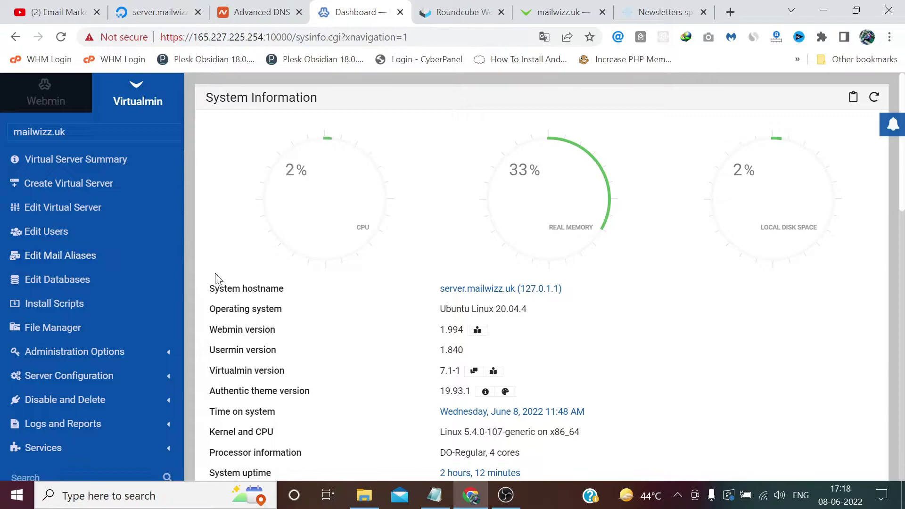
# Install the missing opendkim DKIM filter package from the DomainKeys Identified Mail page
pyautogui.scroll(-5, 156, 296)
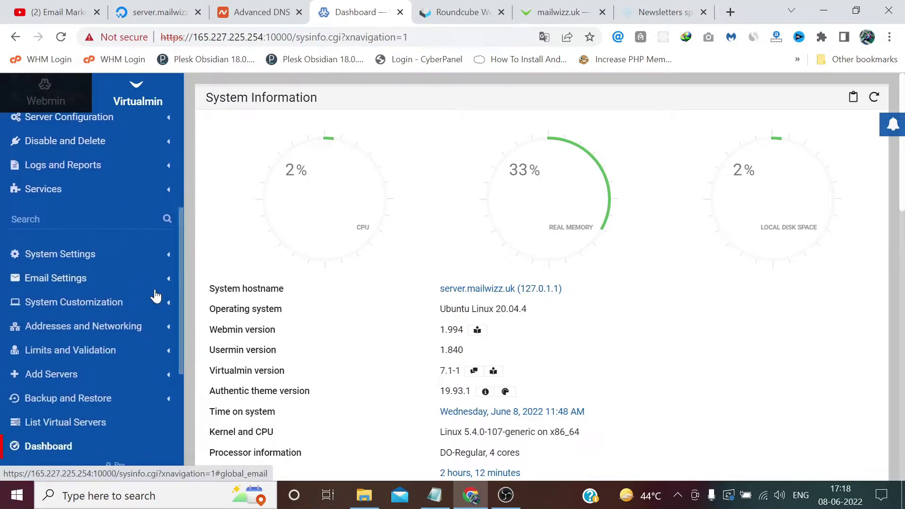
pyautogui.scroll(-1, 142, 273)
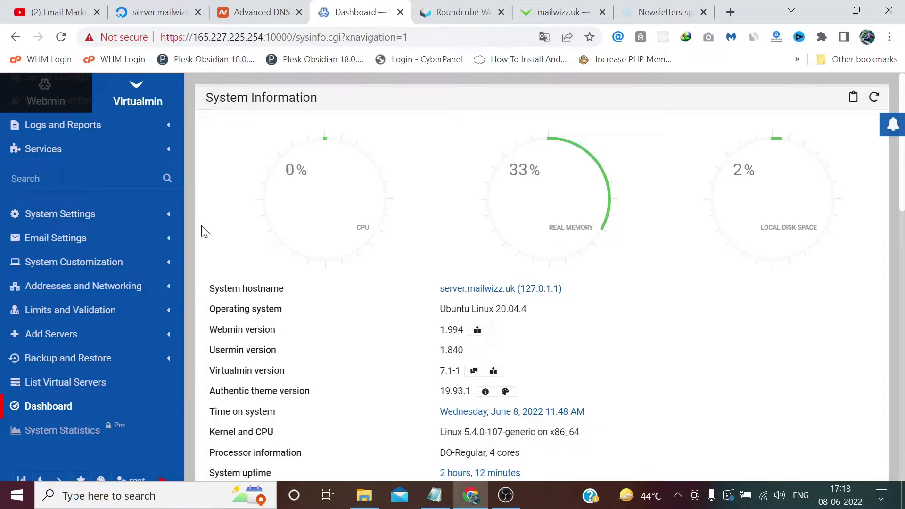
pyautogui.click(104, 240)
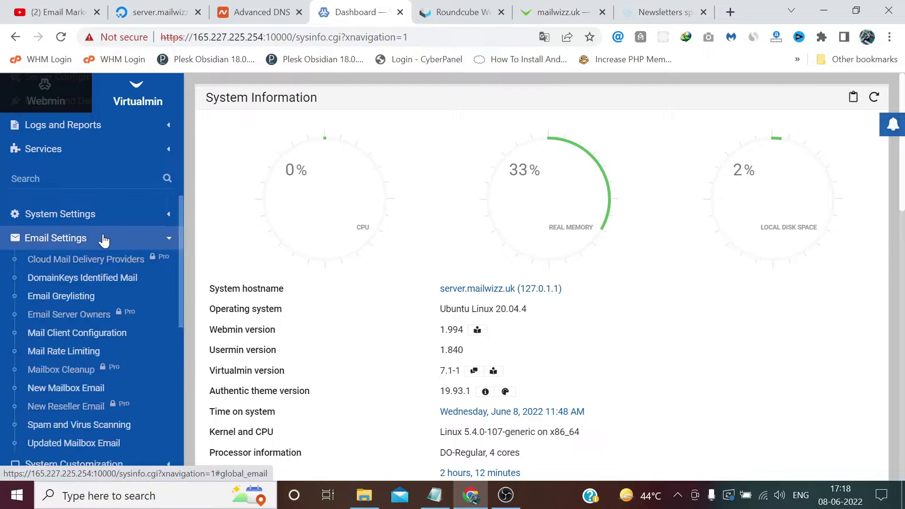
pyautogui.click(98, 279)
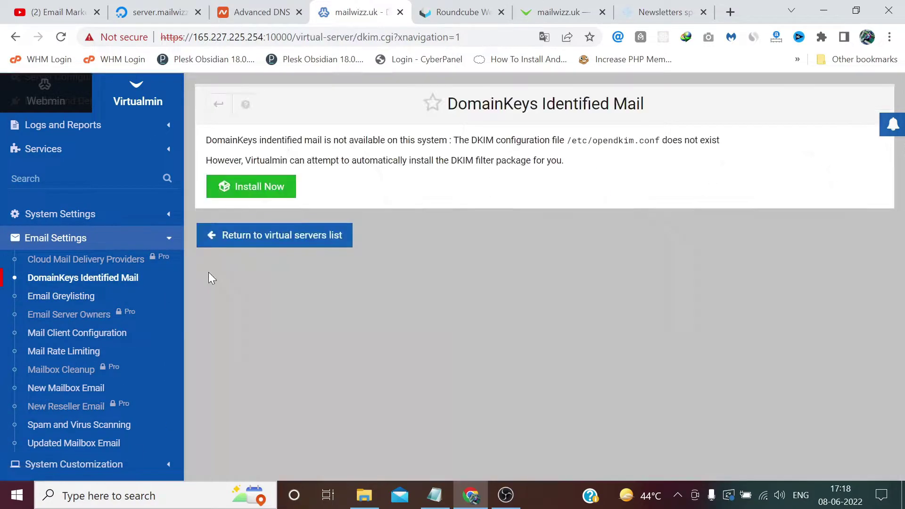
pyautogui.click(263, 186)
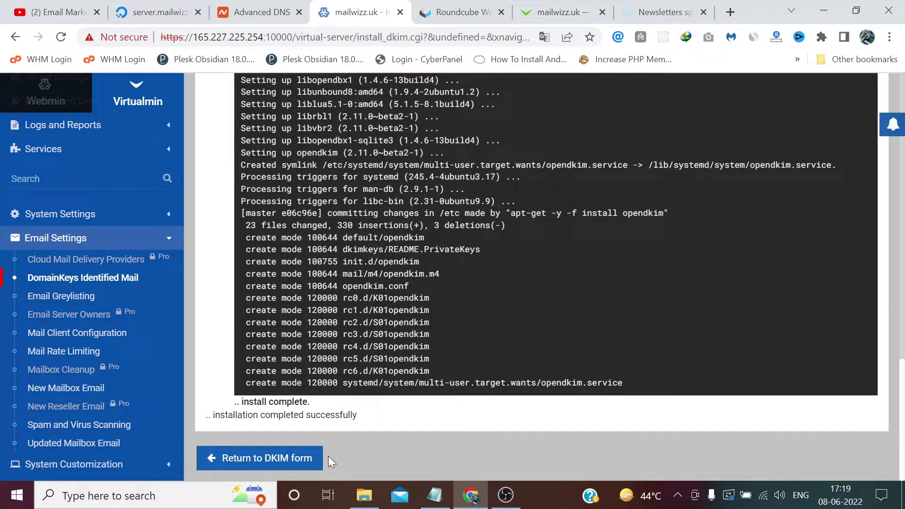
# Turn on DKIM signing of outgoing mail for mailwizz.uk and save it, generating the key
pyautogui.click(311, 457)
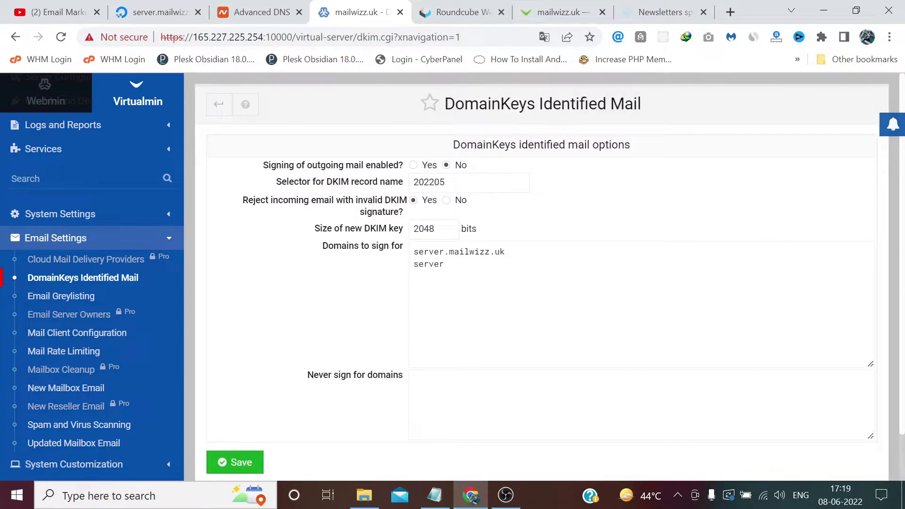
pyautogui.click(413, 165)
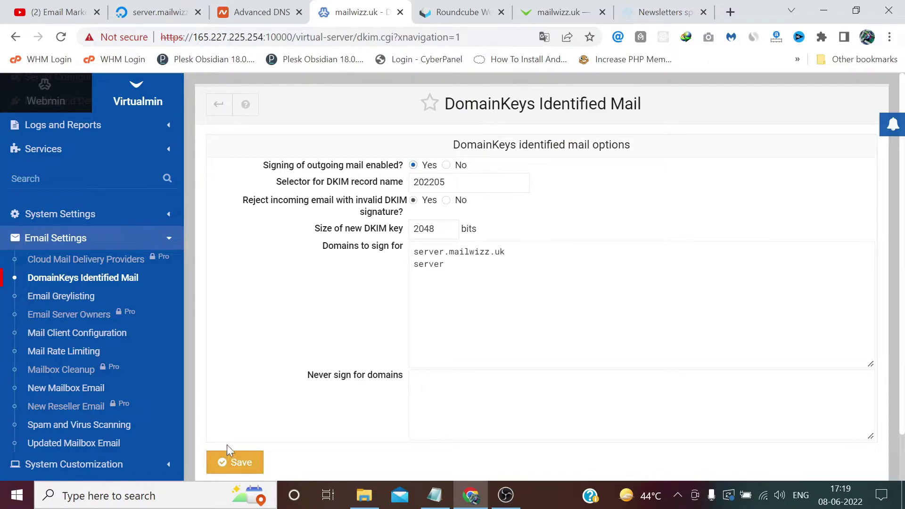
pyautogui.click(231, 457)
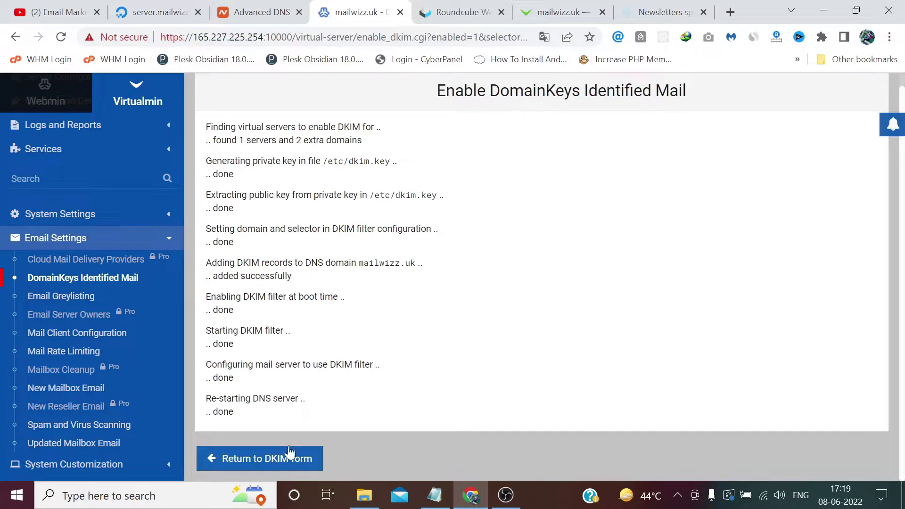
# Open the mailwizz.uk DNS Records list under Server Configuration
pyautogui.click(289, 453)
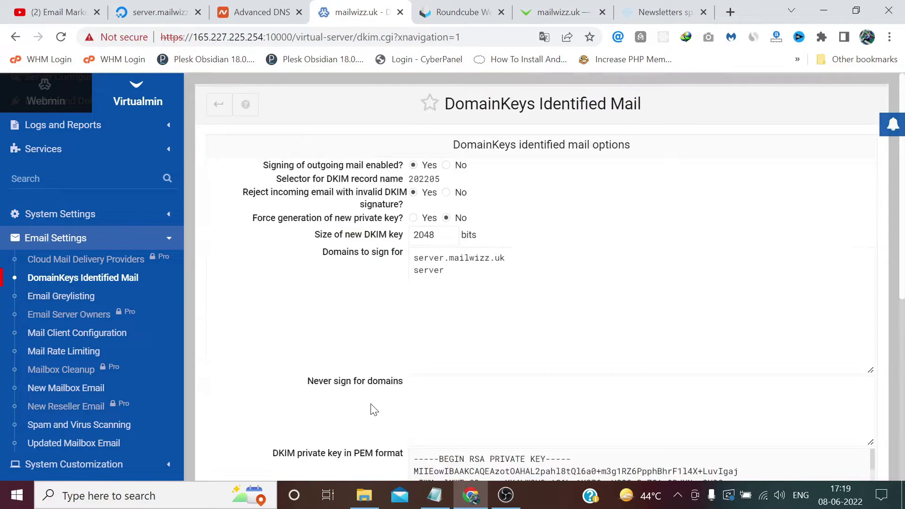
pyautogui.scroll(1, 126, 219)
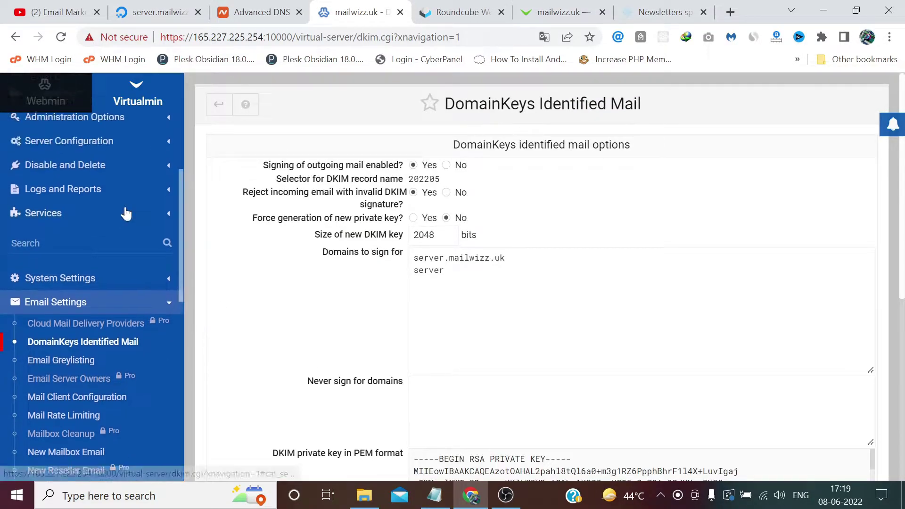
pyautogui.scroll(1, 124, 211)
pyautogui.click(106, 170)
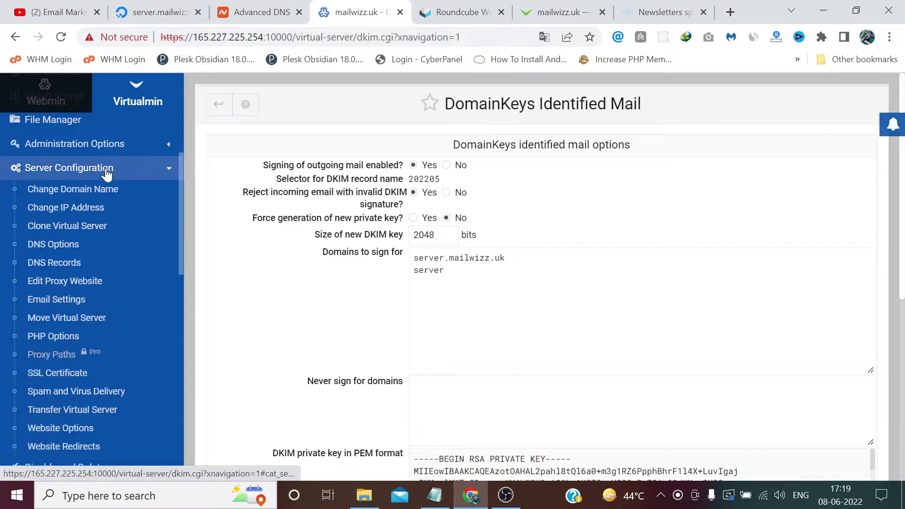
pyautogui.click(61, 265)
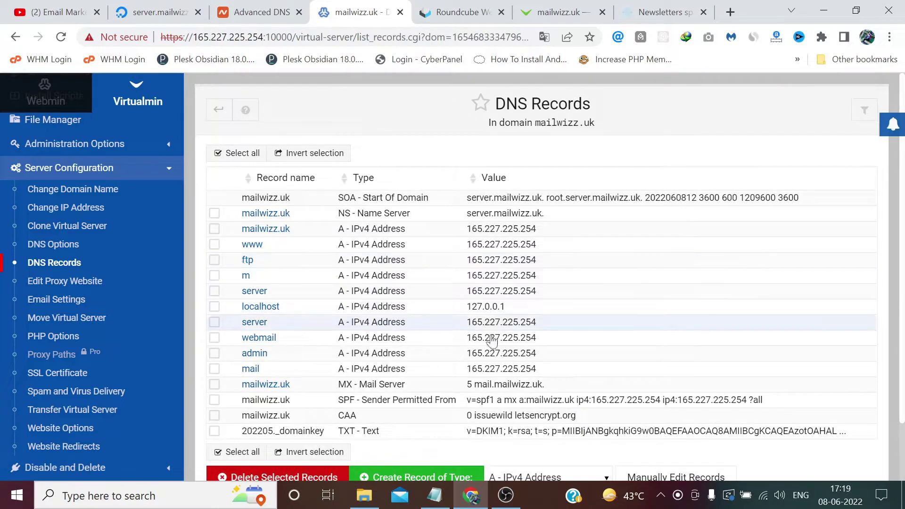
pyautogui.scroll(-2, 492, 340)
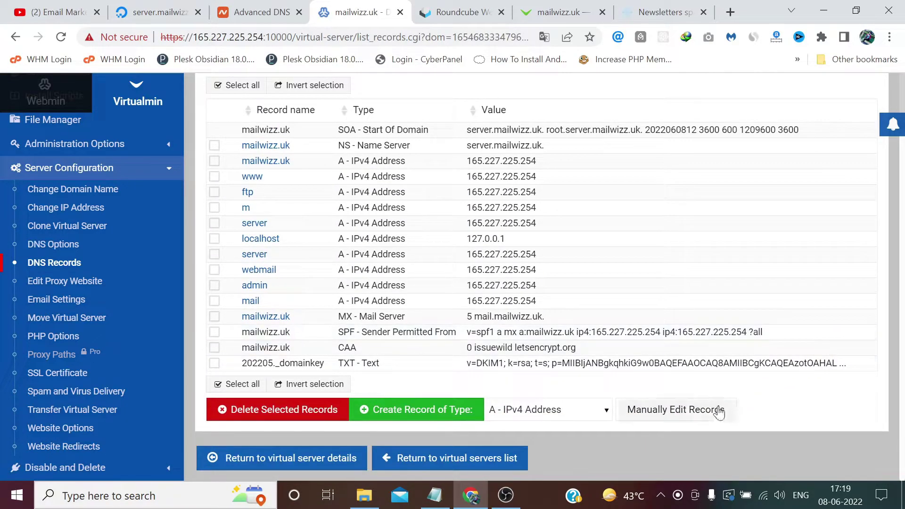
# Open the mailwizz.uk zone file for manual editing and copy the SPF value on line 20
pyautogui.click(719, 411)
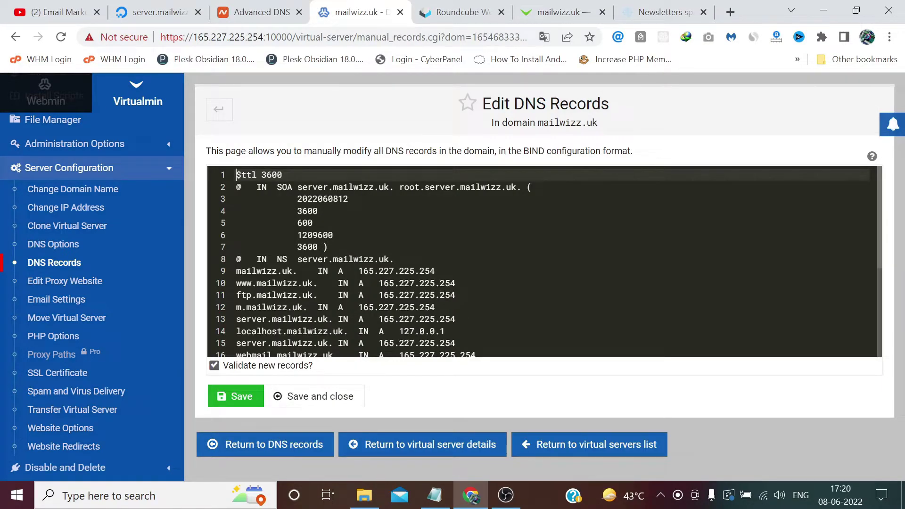
pyautogui.scroll(-5, 542, 262)
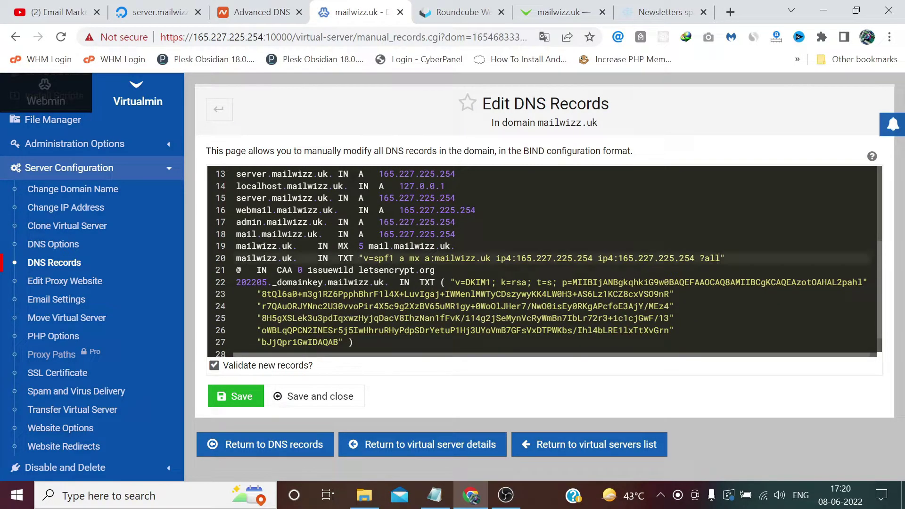
pyautogui.moveTo(724, 258); pyautogui.dragTo(363, 258)
pyautogui.rightClick(363, 257)
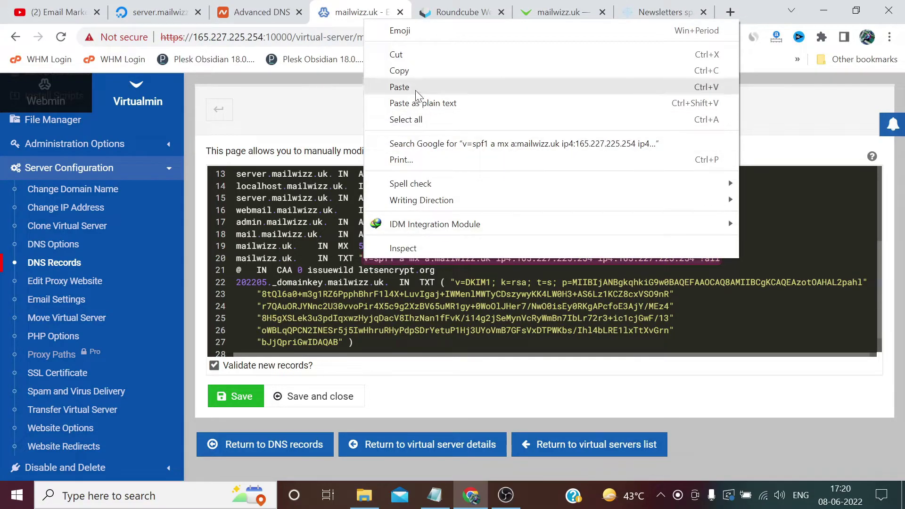
pyautogui.click(404, 72)
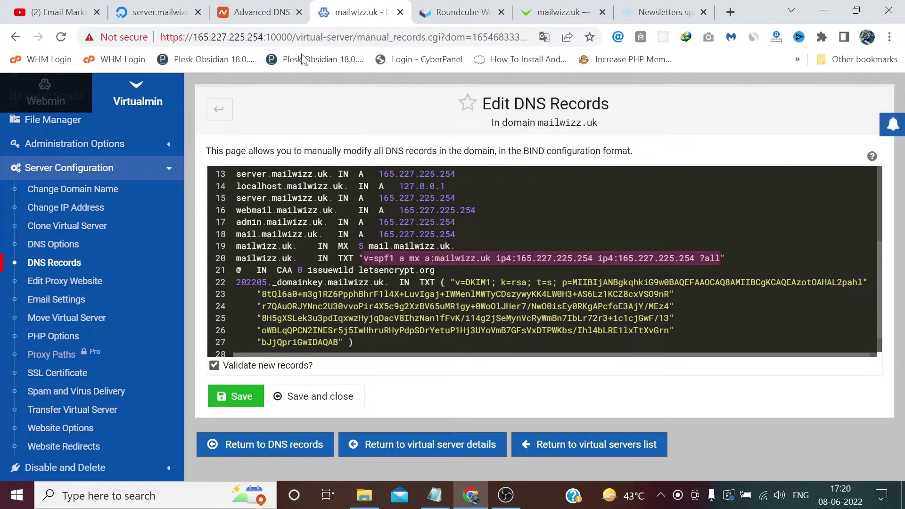
# Add a TXT record on host @ holding the copied SPF value and save it
pyautogui.click(259, 12)
pyautogui.scroll(-10, 799, 272)
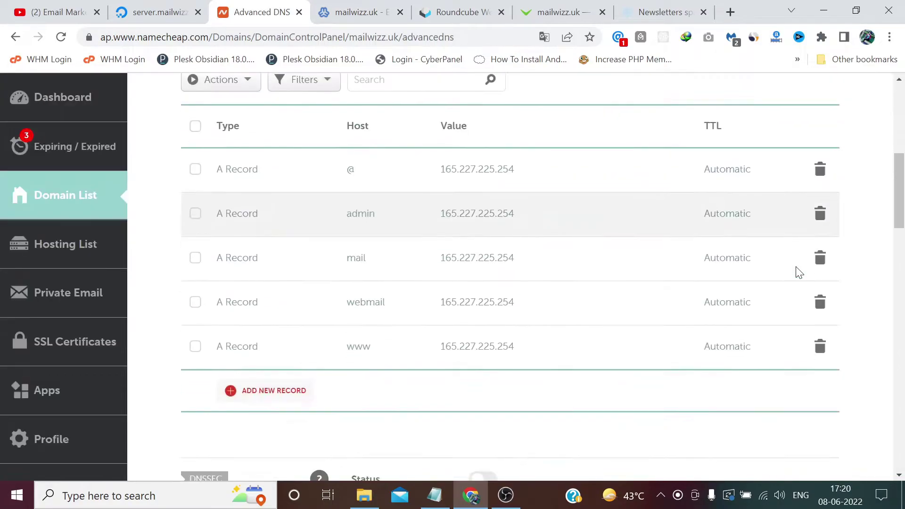
pyautogui.click(288, 244)
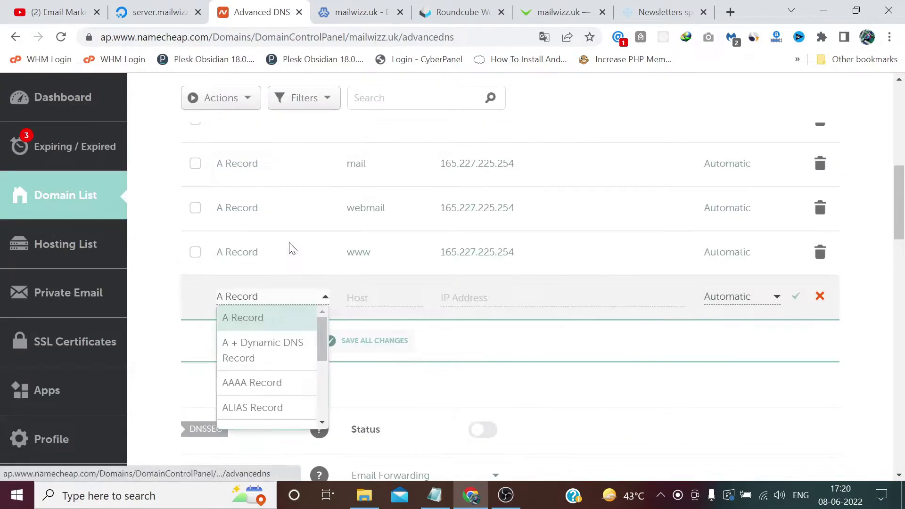
pyautogui.scroll(-3, 285, 339)
pyautogui.click(285, 376)
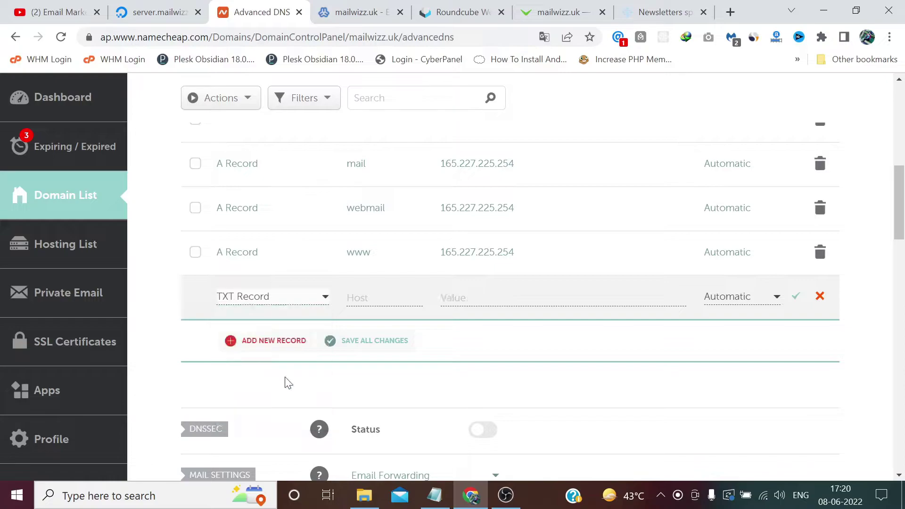
pyautogui.click(368, 298)
pyautogui.write('@')
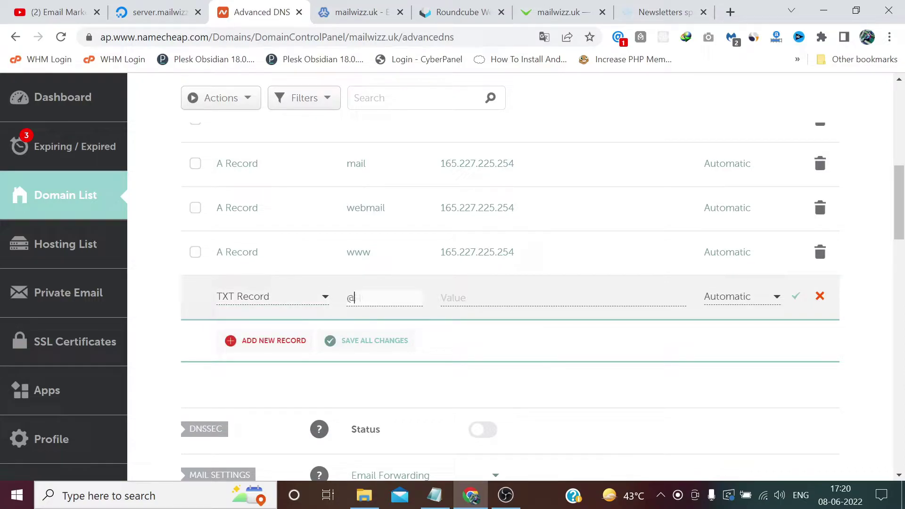
pyautogui.press('Tab')
pyautogui.write('v=spf1 a mx a:mailwizz.uk ip4:165.227.225.254 ip4:165.227.225.254 ~all')
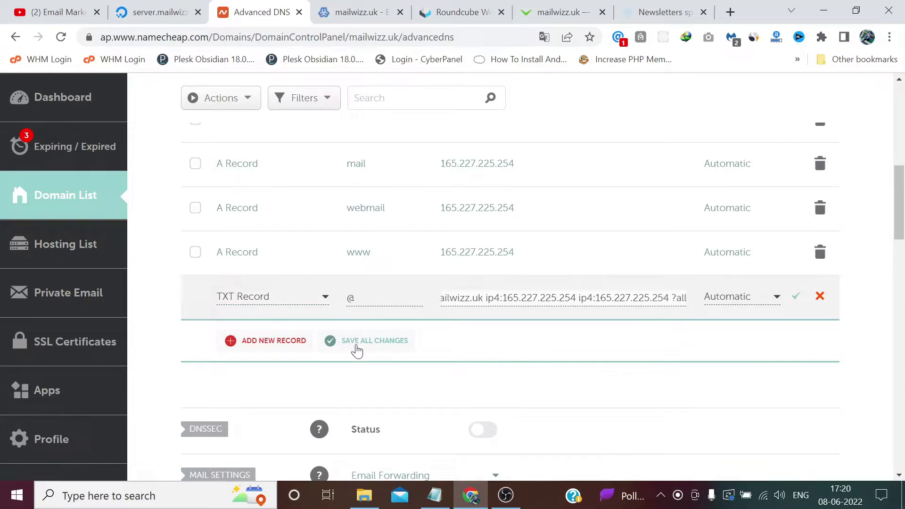
pyautogui.click(356, 343)
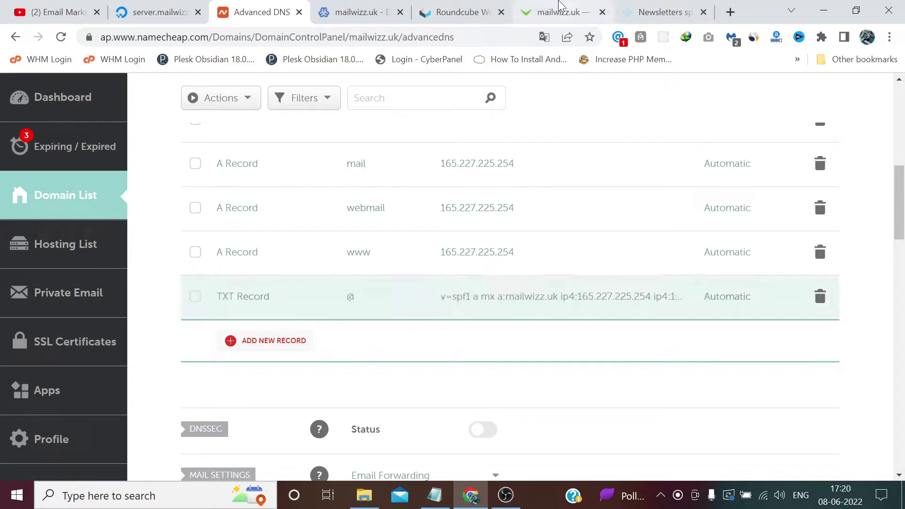
# Select the 202205._domainkey DKIM value spanning lines 22–27 in the zone editor
pyautogui.click(358, 12)
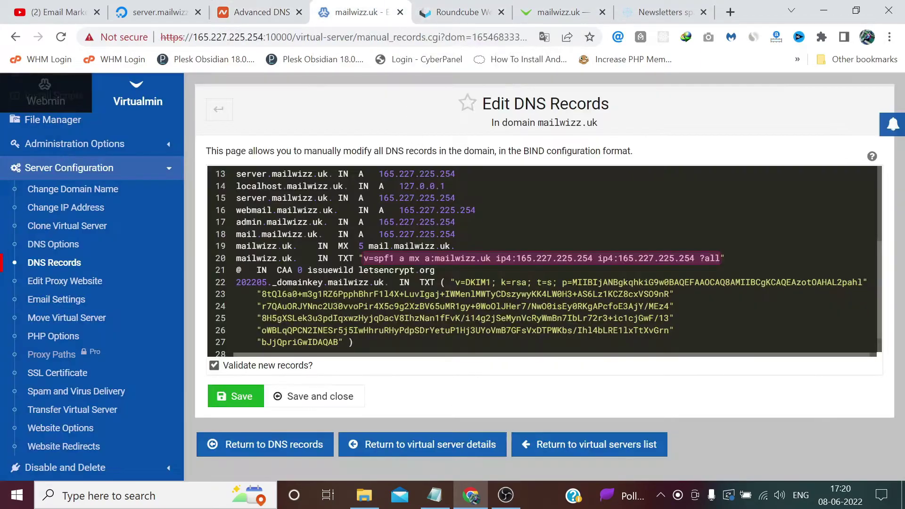
pyautogui.click(451, 306)
pyautogui.scroll(-1, 450, 306)
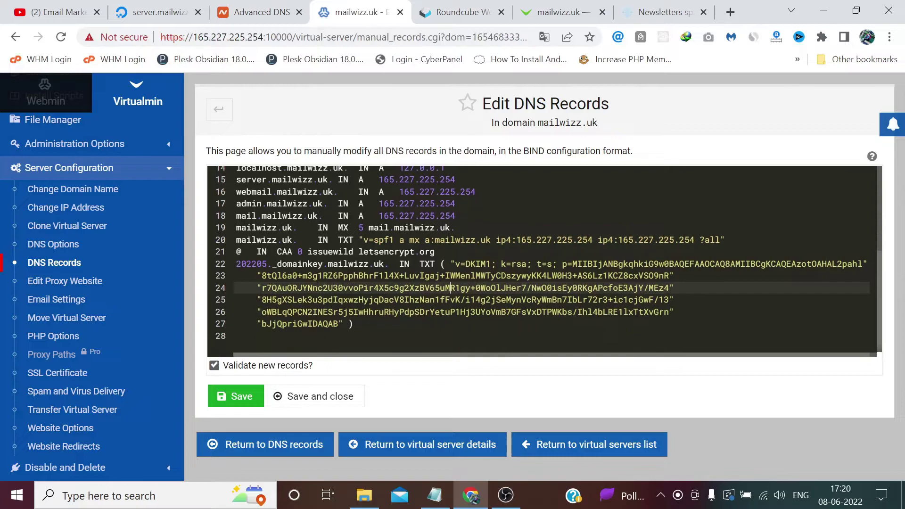
pyautogui.scroll(1, 450, 283)
pyautogui.moveTo(454, 262); pyautogui.dragTo(344, 322)
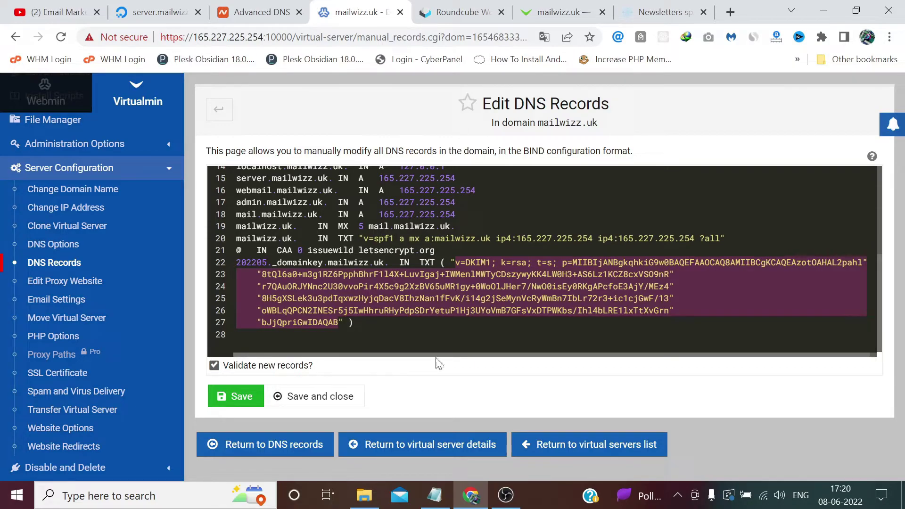
pyautogui.click(434, 495)
# Paste the DKIM record into Notepad and strip the leading tab and quote from lines 9–13
pyautogui.click(867, 305)
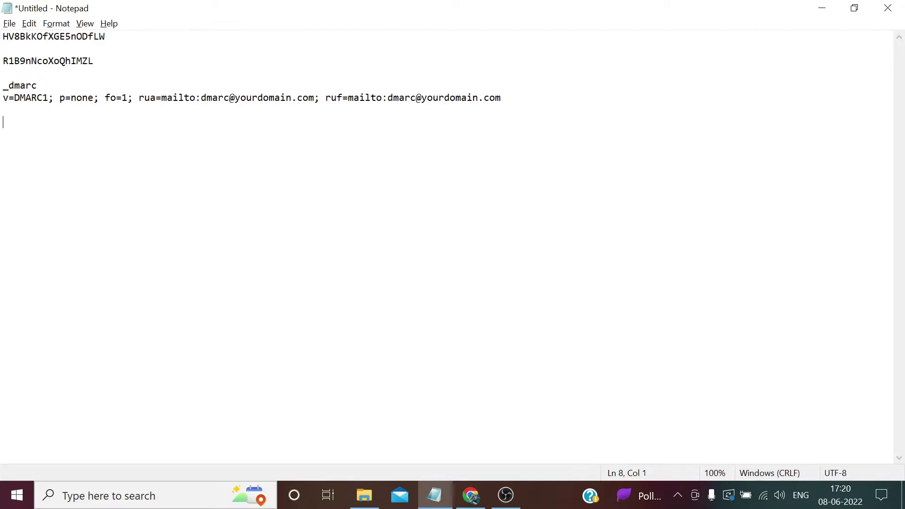
pyautogui.write('v=DKIM1; k=rsa; t=s; p=MIIBIjANBgkqhkiG9w0BAQEFAAOCAQ8AMIIBCgKCAQEAzotOAHAL2pahl" \t"8tQl6a0+m3g1RZ6PpphBhrF1l4X+LuvIgaj+IWMenlMWTyCDszywyKK4LW0H3+AS6Lz1KCZ8cxVSO9nR" \t"r7QAuORJYNnc2U30vvoPir4X5c9g2XzBV65uMR1gy+0WoOlJHer7/NwO0isEy0RKgAPcfoE3AjY/MEz4" \t"8H5gXSLek3u3pdIqxwzHyjqDacV8IhzNan1fFvK/i14g2jSeMynVcRyWmBn7IbLr72r3+ic1cjGwF/13" \t"oWBLqQPCN2INESr5j5IwHhruRHyPdpSDrYetuP1Hj3UoYoVmB7GFsVxDTPWKbs/Ihl4bLRE1lxTtXvGrn" \t"bJjQpriGwIDAQAB')
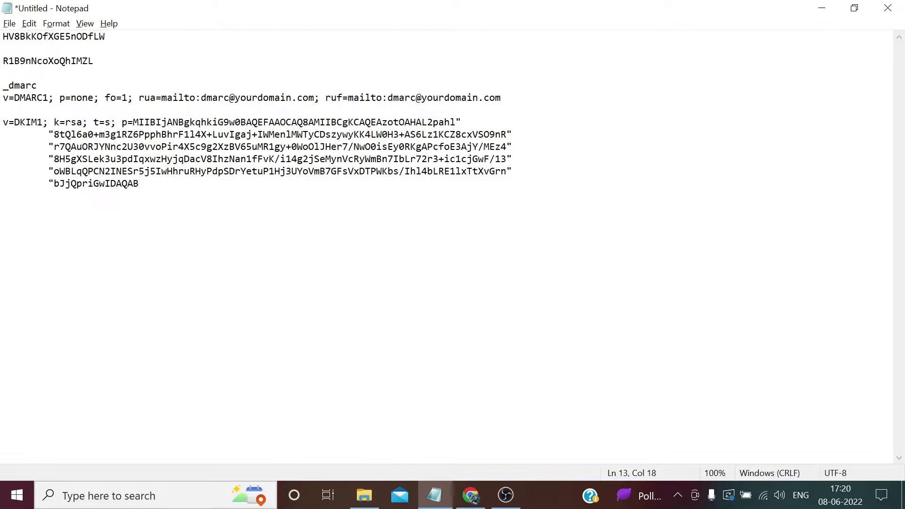
pyautogui.click(54, 135)
pyautogui.hotkey('shift', 'Left')
pyautogui.hotkey('shift', 'Left')
pyautogui.press('Delete')
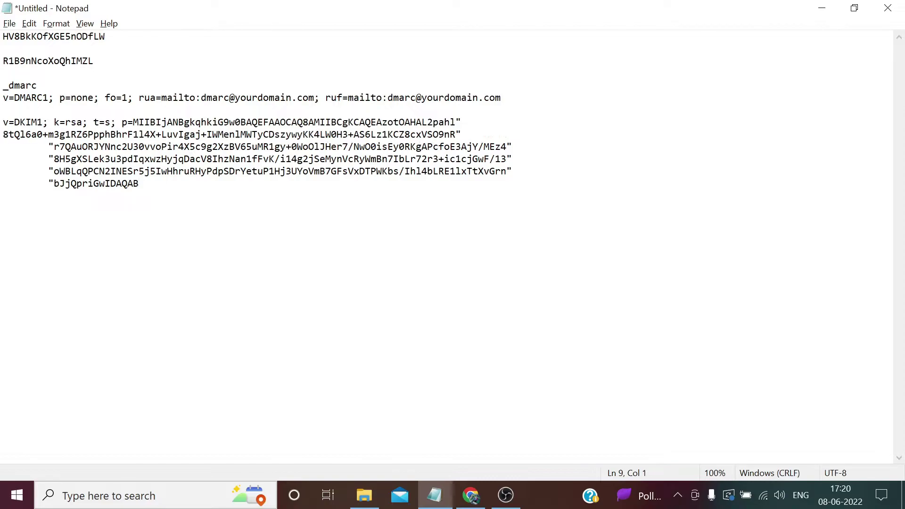
pyautogui.press('Down')
pyautogui.hotkey('shift', 'Right')
pyautogui.hotkey('shift', 'Right')
pyautogui.press('Delete')
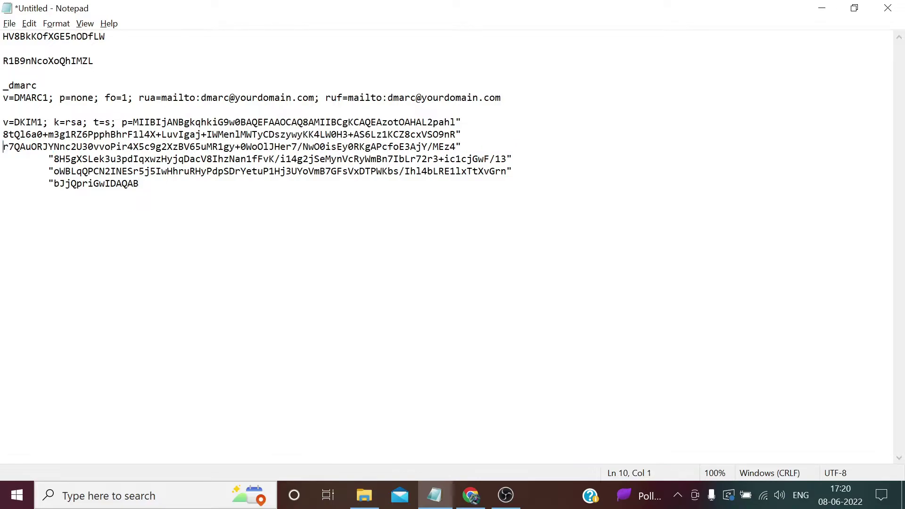
pyautogui.press('Down')
pyautogui.hotkey('shift', 'Right')
pyautogui.hotkey('shift', 'Right')
pyautogui.press('Delete')
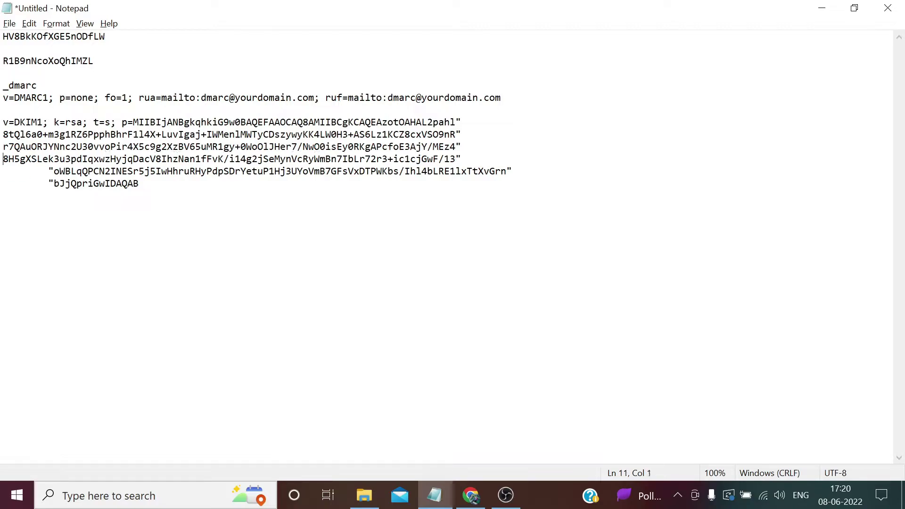
pyautogui.press('Down')
pyautogui.hotkey('shift', 'Right')
pyautogui.hotkey('shift', 'Right')
pyautogui.press('Delete')
pyautogui.press('Down')
pyautogui.hotkey('shift', 'Right')
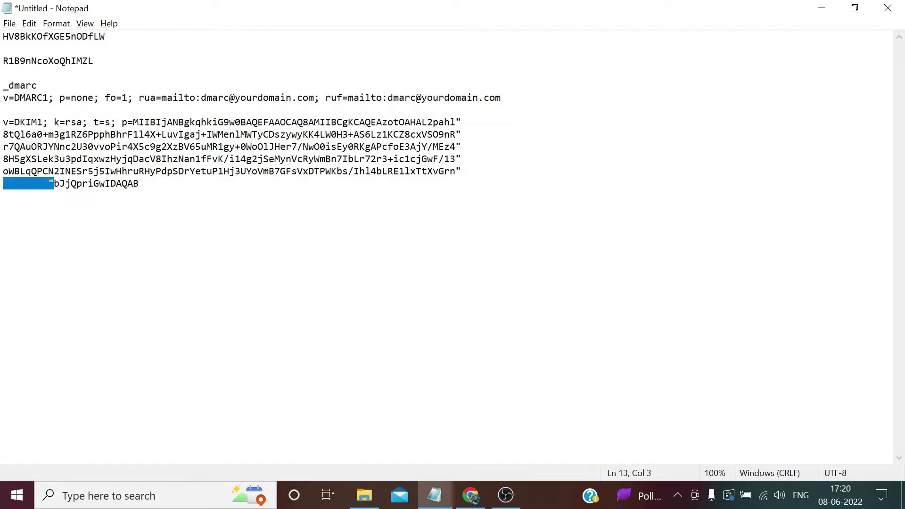
# Remove the closing quote marks from the end of each DKIM key line
pyautogui.hotkey('shift', 'Right')
pyautogui.press('Delete')
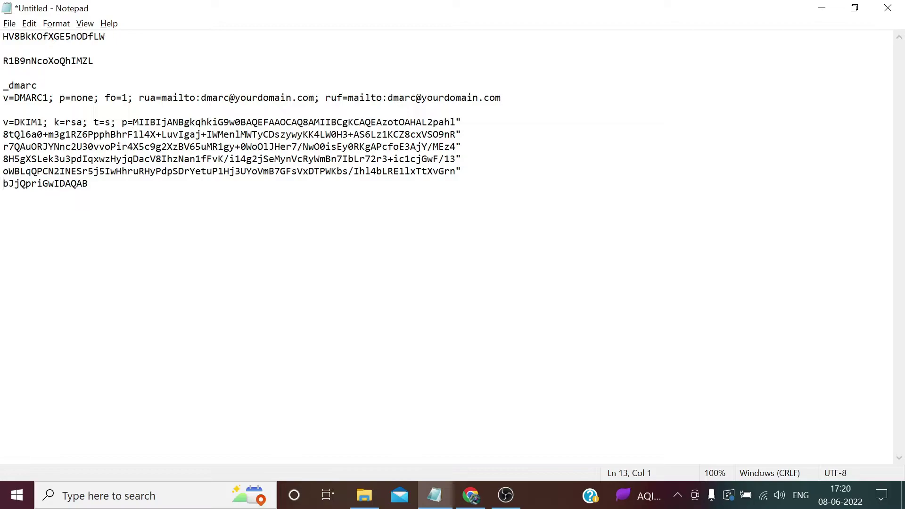
pyautogui.click(462, 122)
pyautogui.press('Down')
pyautogui.hotkey('shift', 'Right')
pyautogui.press('Delete')
pyautogui.press('Down')
pyautogui.hotkey('shift', 'Right')
pyautogui.press('Delete')
pyautogui.press('Down')
pyautogui.hotkey('shift', 'Right')
pyautogui.press('Delete')
pyautogui.press('Right')
pyautogui.press('BackSpace')
# Copy 202205._domainkey from Virtualmin and paste it as a new Namecheap record's host
pyautogui.click(470, 495)
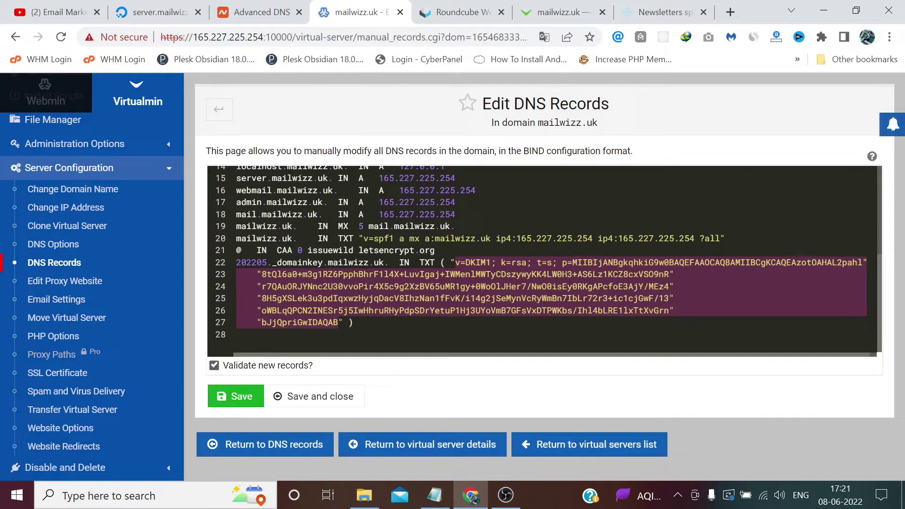
pyautogui.moveTo(324, 262); pyautogui.dragTo(241, 262)
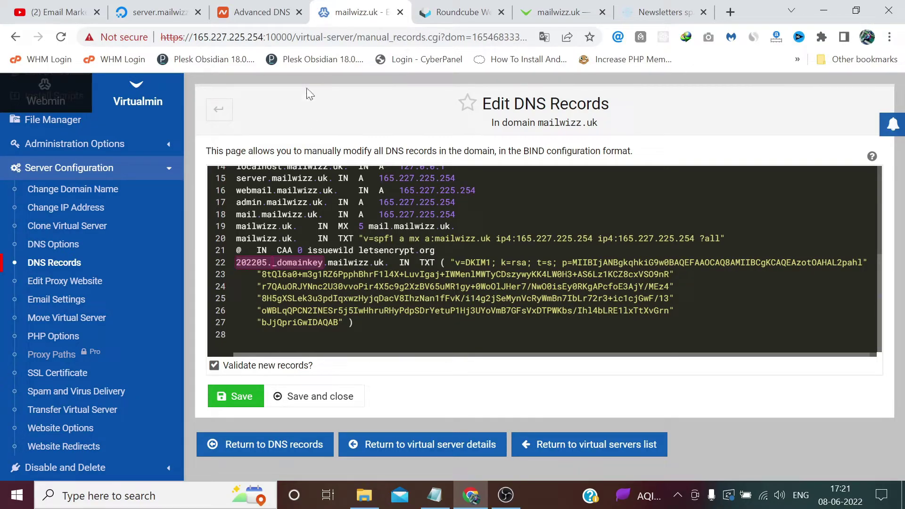
pyautogui.click(279, 12)
pyautogui.click(296, 342)
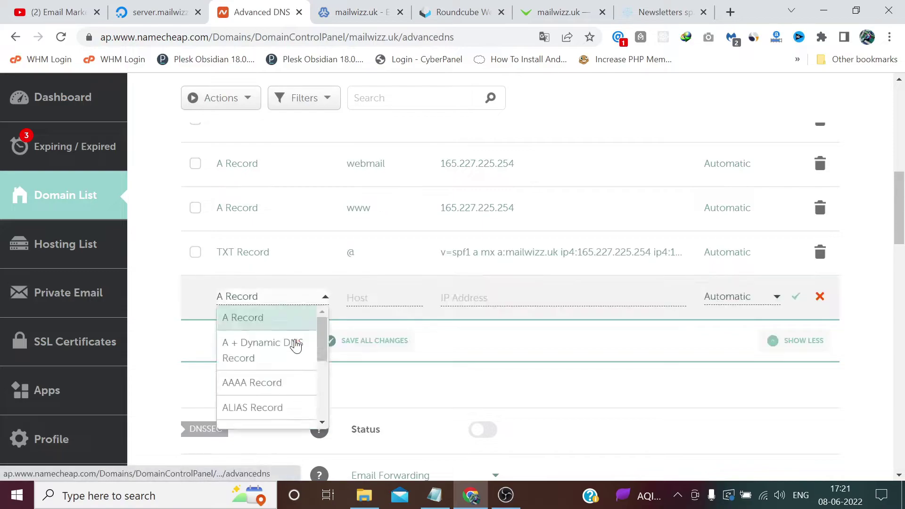
pyautogui.scroll(-3, 295, 348)
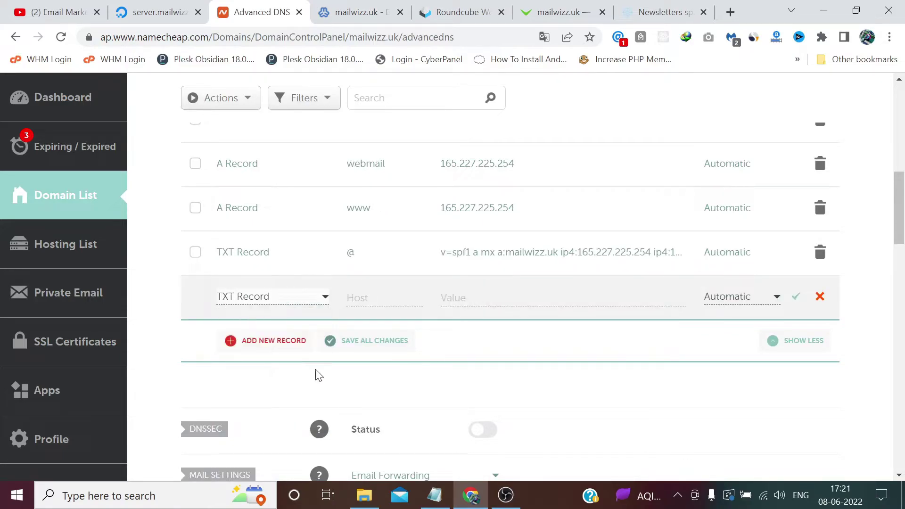
pyautogui.click(359, 299)
pyautogui.hotkey('ctrl', 'v')
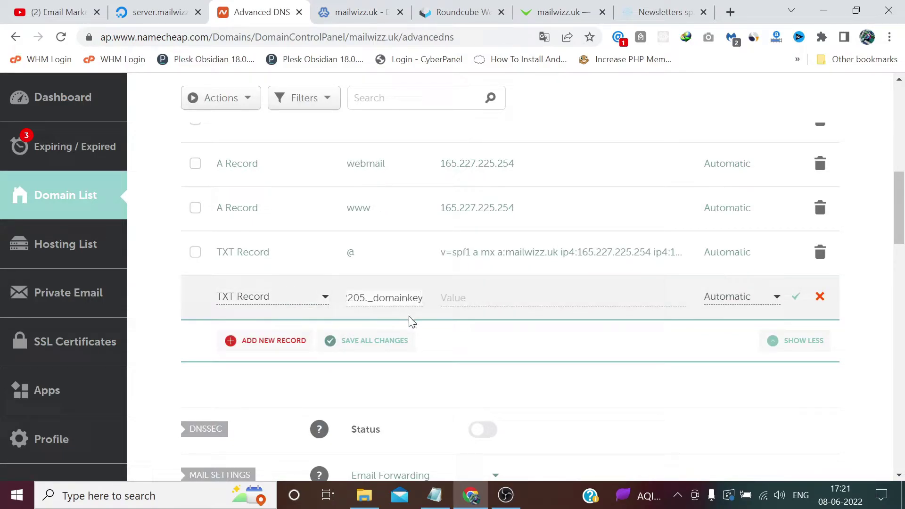
# Fill the record's value with the cleaned v=DKIM1; k=rsa key from Notepad and save it
pyautogui.click(434, 495)
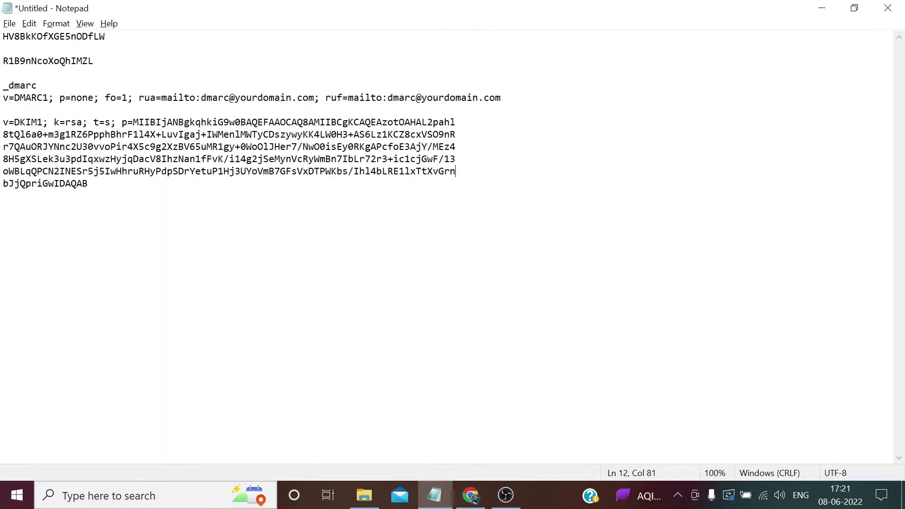
pyautogui.hotkey('shift', 'Up')
pyautogui.hotkey('shift', 'Up')
pyautogui.hotkey('shift', 'Up')
pyautogui.hotkey('shift', 'Up')
pyautogui.hotkey('shift', 'Up')
pyautogui.hotkey('shift', 'Home')
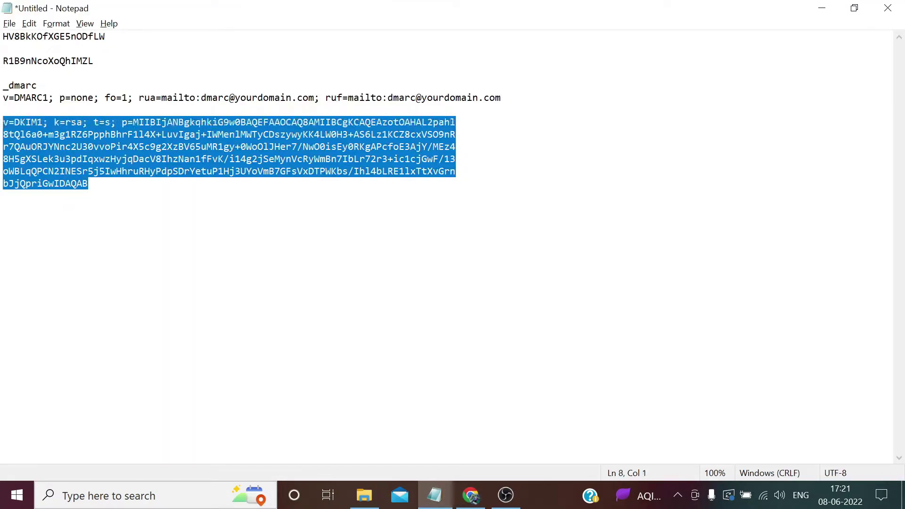
pyautogui.hotkey('alt', 'Tab')
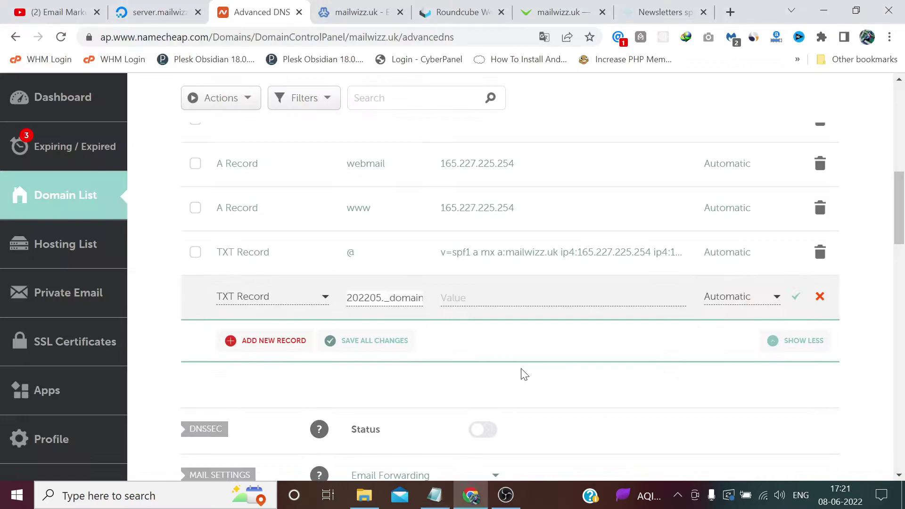
pyautogui.click(522, 302)
pyautogui.hotkey('ctrl', 'v')
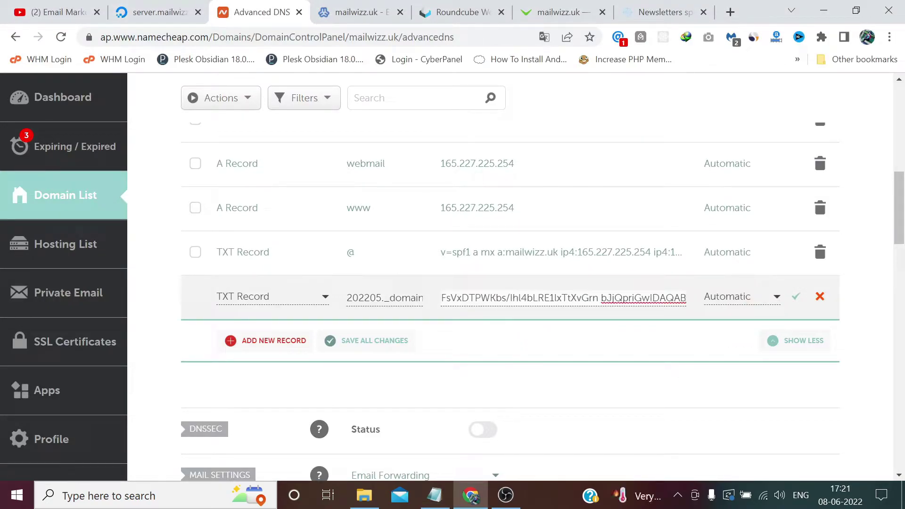
pyautogui.click(797, 298)
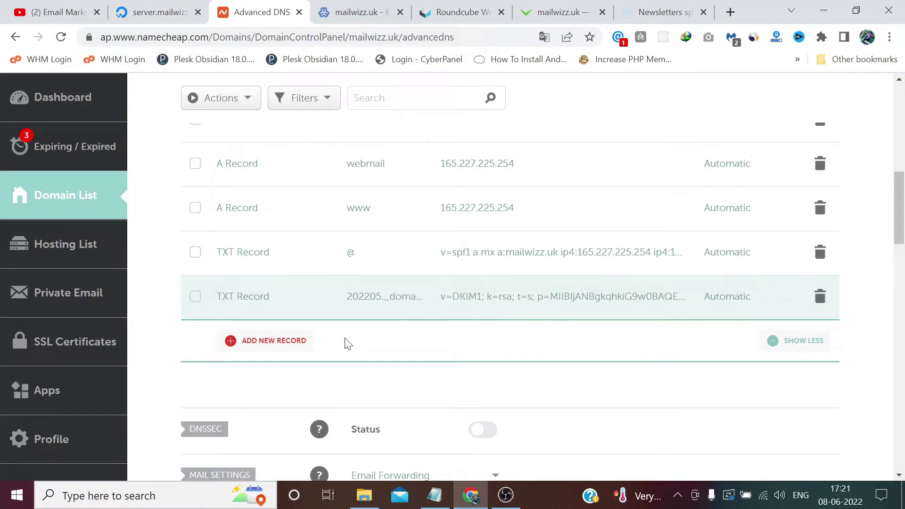
# Add a new TXT record with host _dmarc taken from the notes
pyautogui.click(308, 347)
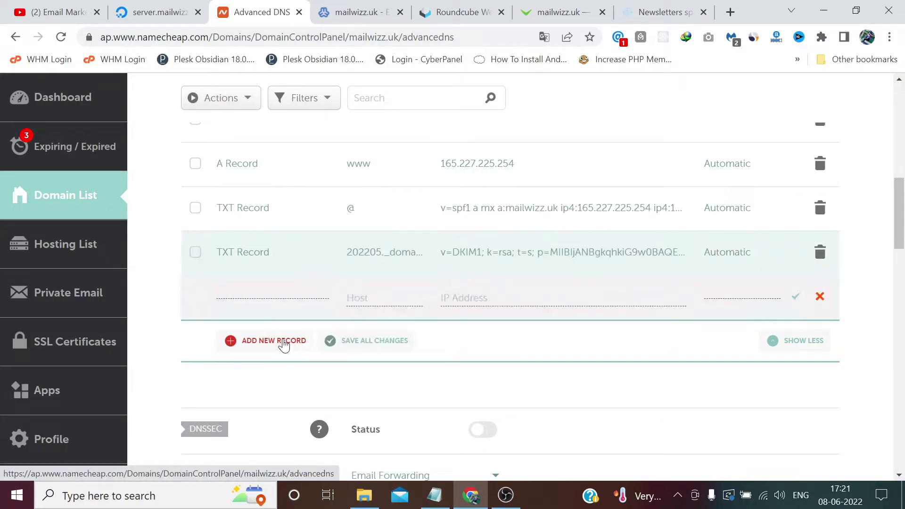
pyautogui.scroll(-3, 282, 359)
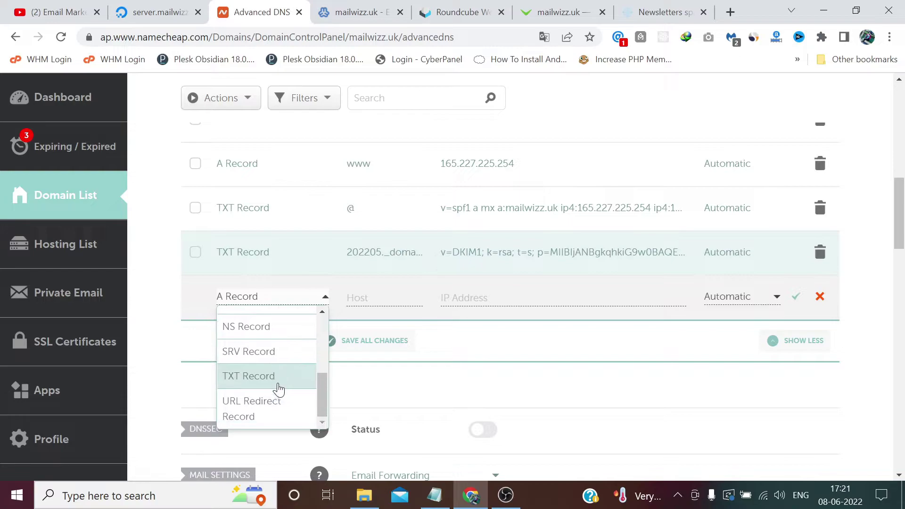
pyautogui.click(279, 377)
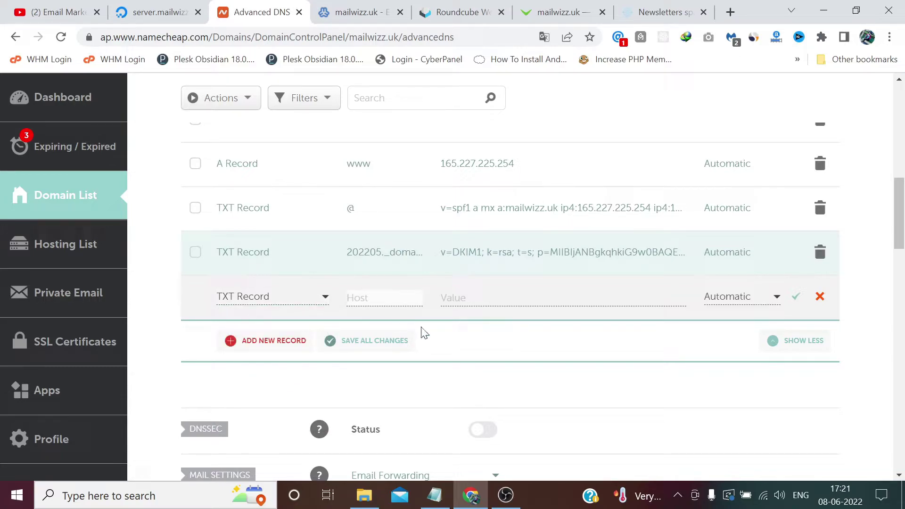
pyautogui.click(438, 499)
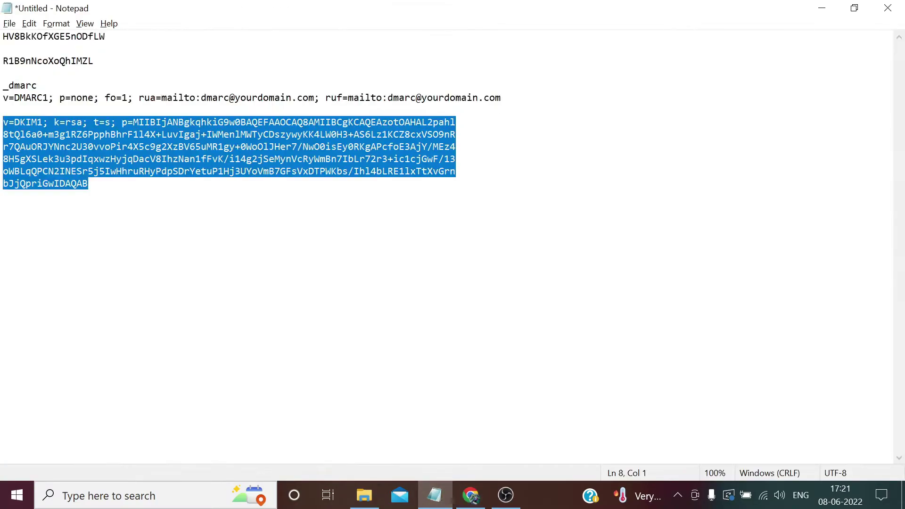
pyautogui.moveTo(37, 86); pyautogui.dragTo(3, 85)
pyautogui.hotkey('ctrl', 'c')
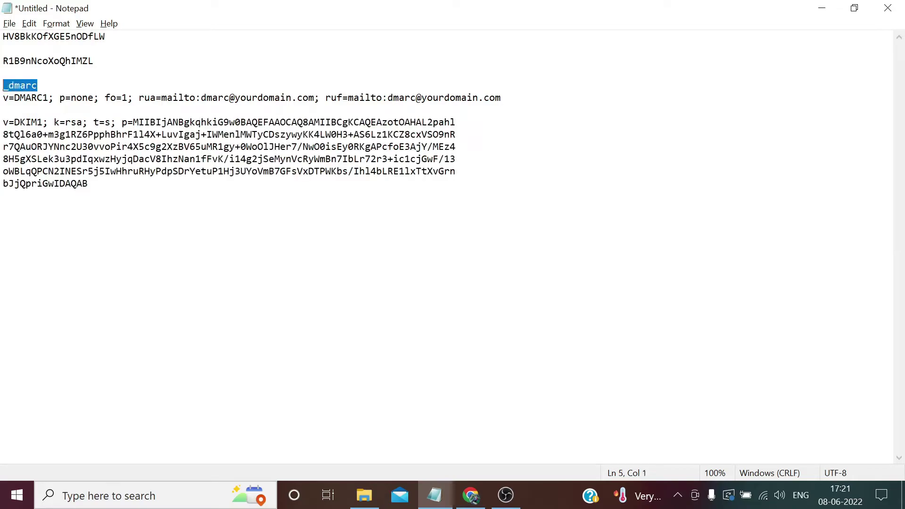
pyautogui.hotkey('alt', 'Tab')
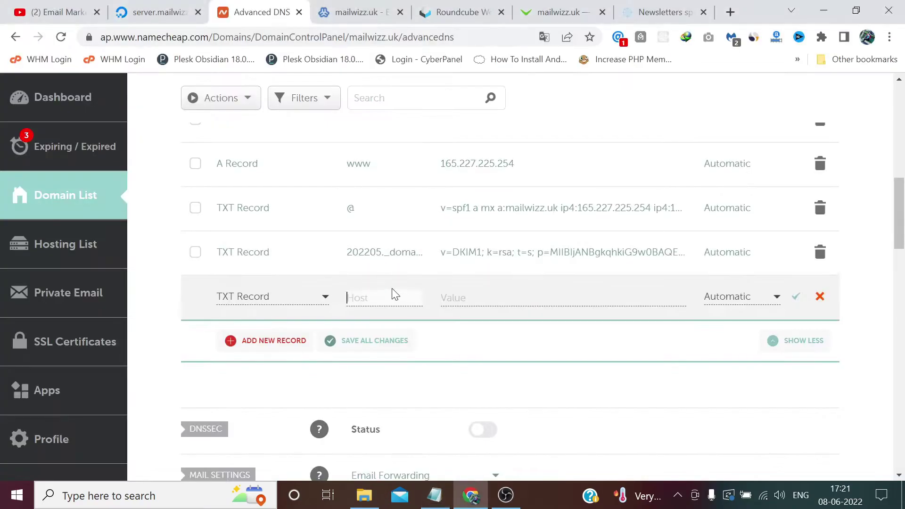
pyautogui.hotkey('ctrl', 'v')
pyautogui.click(460, 297)
pyautogui.hotkey('alt', 'Tab')
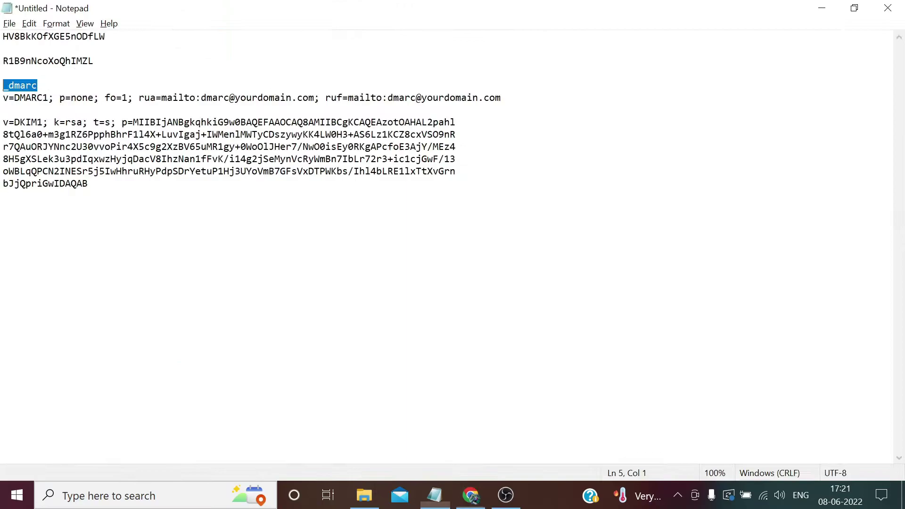
# Change the DMARC rua and ruf report domains to mailwizz.uk and copy the policy line
pyautogui.moveTo(315, 98); pyautogui.dragTo(241, 98)
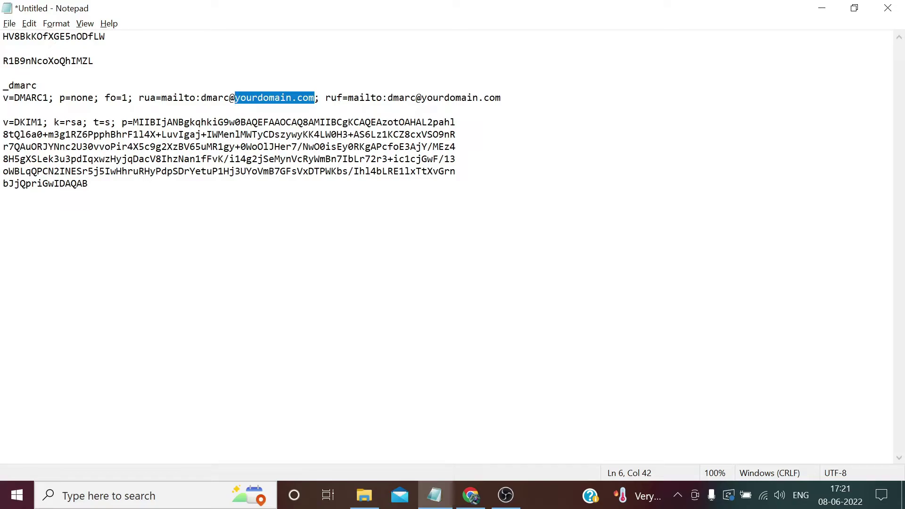
pyautogui.write('mailwizz')
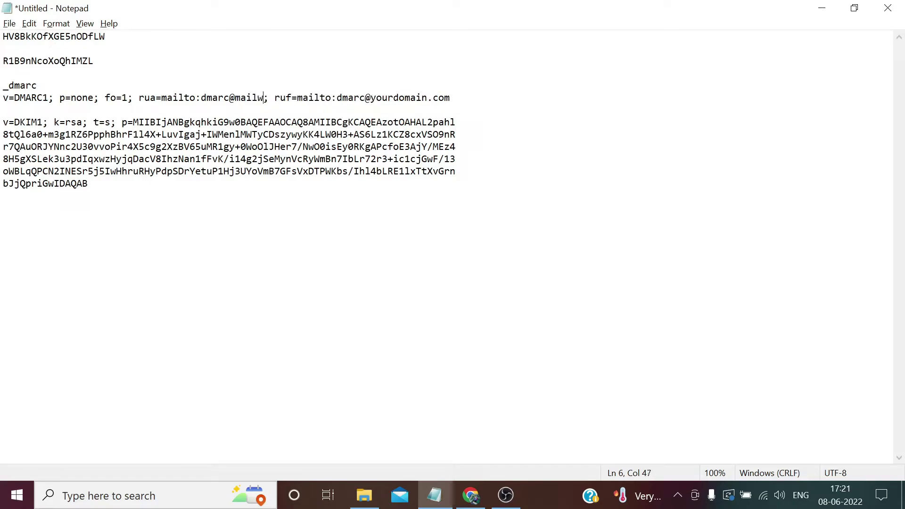
pyautogui.write('.uk')
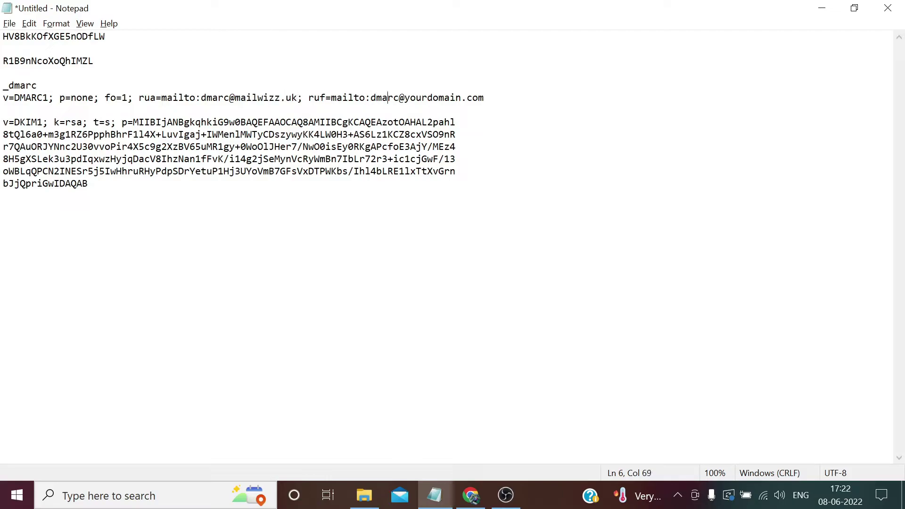
pyautogui.moveTo(405, 98); pyautogui.dragTo(484, 98)
pyautogui.write('mail')
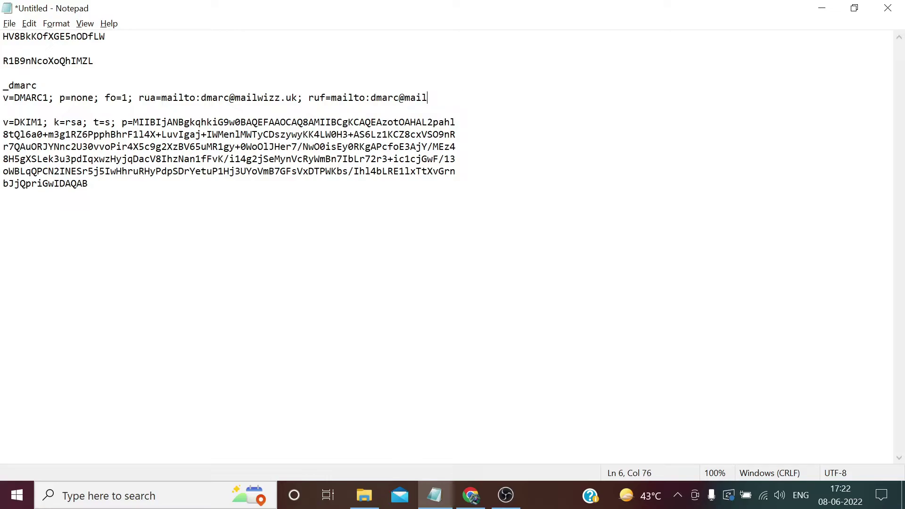
pyautogui.write('wizz.uk')
pyautogui.moveTo(468, 97); pyautogui.dragTo(2, 98)
pyautogui.hotkey('ctrl', 'c')
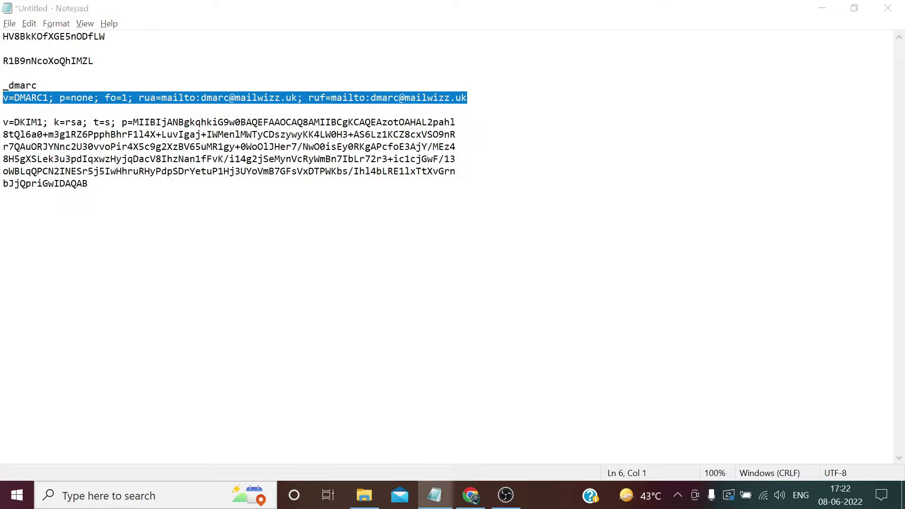
pyautogui.hotkey('alt', 'Tab')
# Save the _dmarc record with the pasted DMARC policy, then select mail.mailwizz.uk in Virtualmin's zone
pyautogui.hotkey('ctrl', 'v')
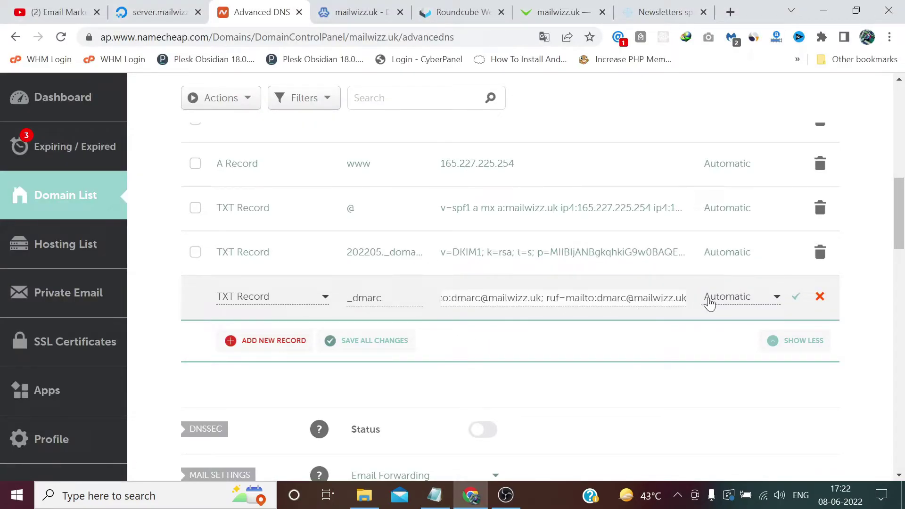
pyautogui.click(797, 297)
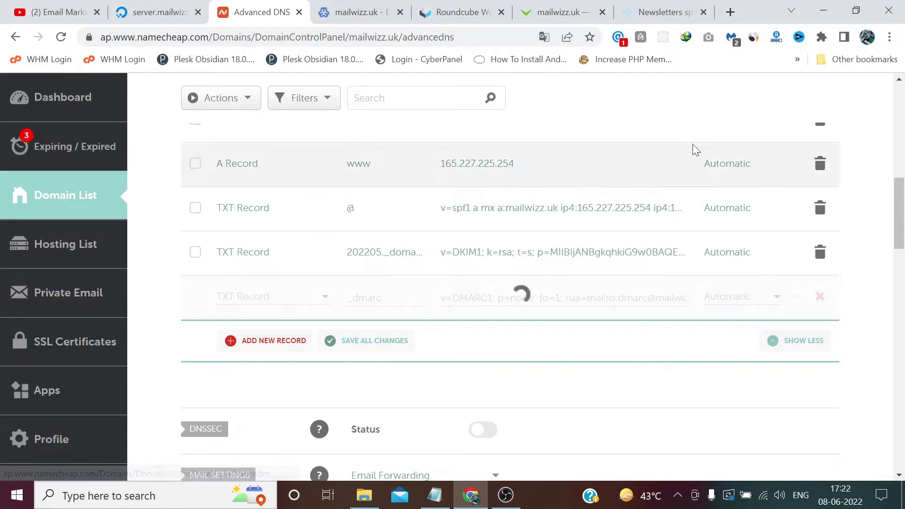
pyautogui.click(399, 6)
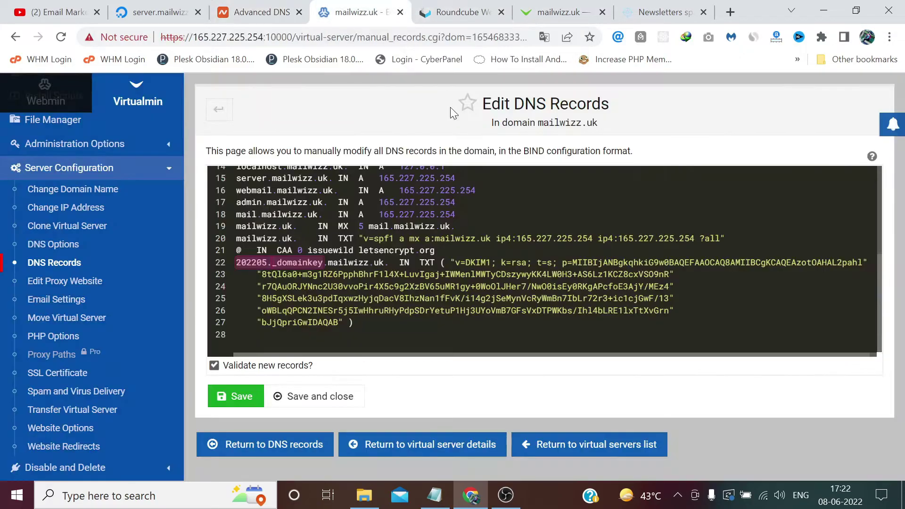
pyautogui.scroll(1, 543, 259)
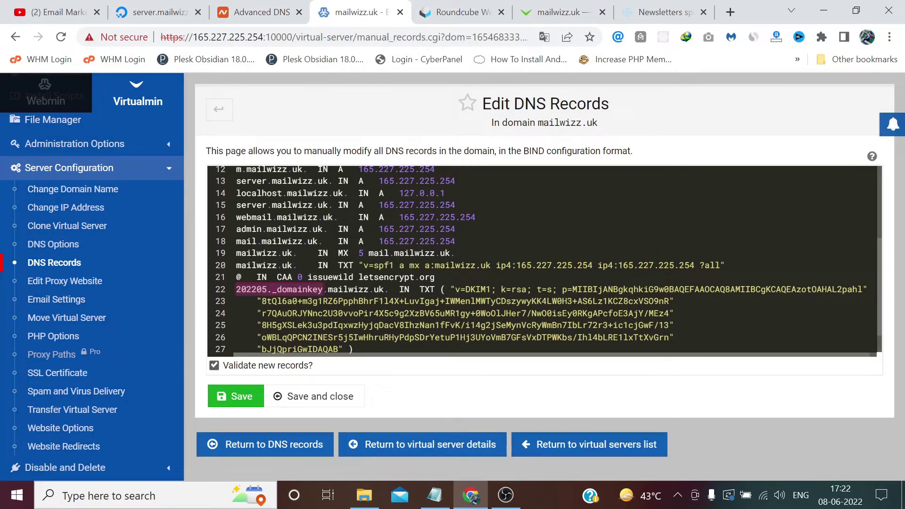
pyautogui.moveTo(451, 253); pyautogui.dragTo(369, 253)
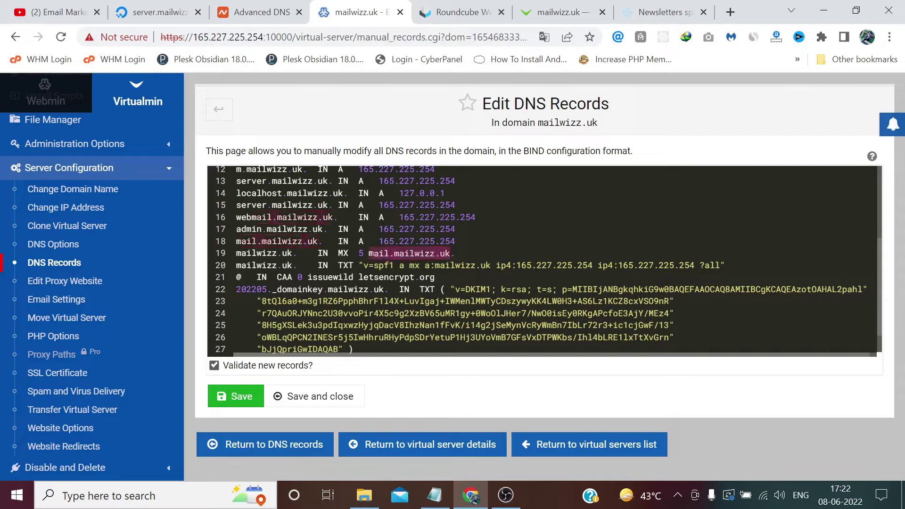
pyautogui.click(261, 12)
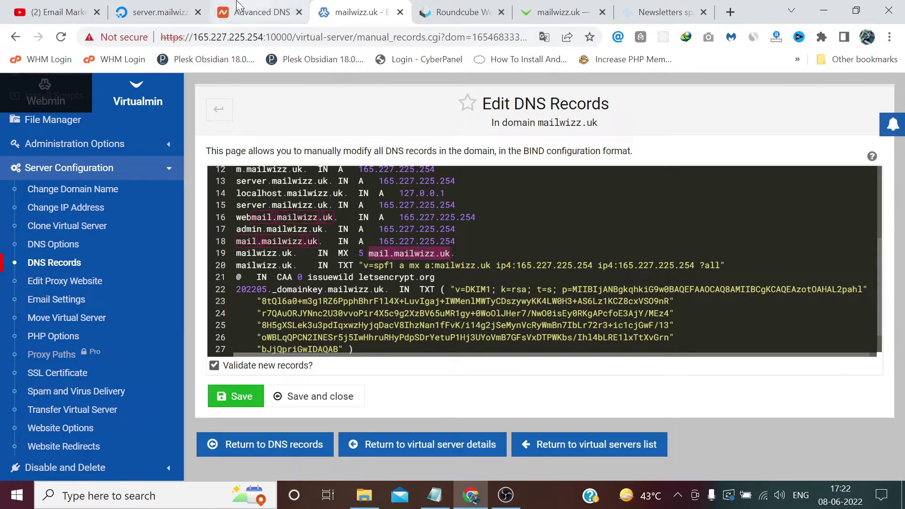
# Switch the domain's Mail Settings to Custom MX
pyautogui.scroll(-3, 410, 286)
pyautogui.scroll(-1, 409, 283)
pyautogui.click(452, 263)
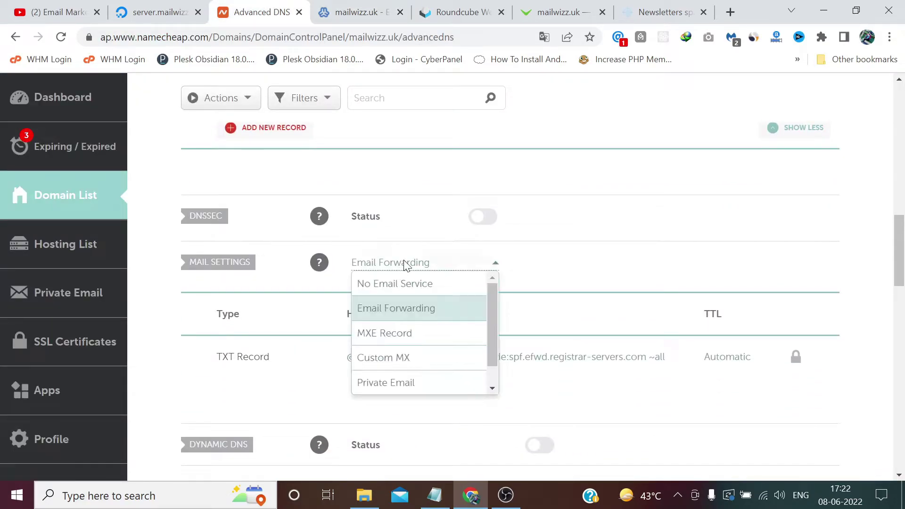
pyautogui.click(412, 359)
# Enter an MX record with host @ and mail server mail.mailwizz.uk
pyautogui.scroll(-1, 410, 354)
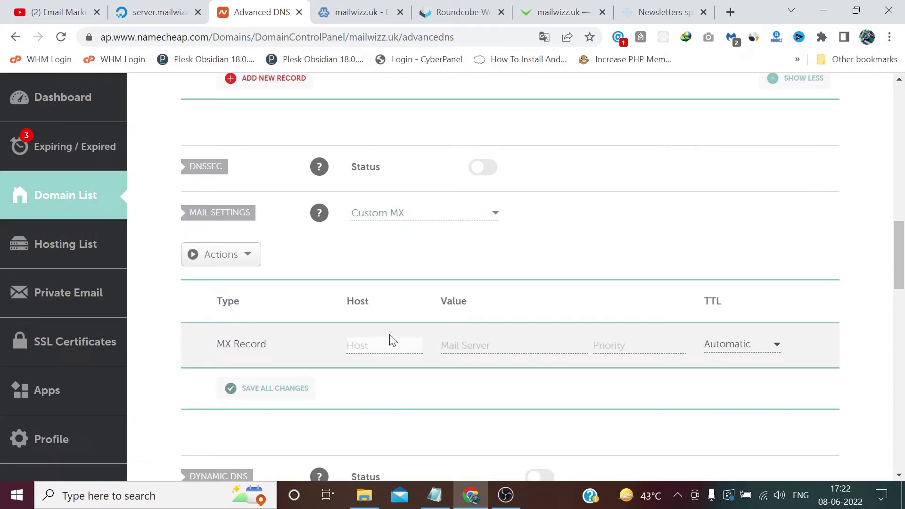
pyautogui.click(391, 340)
pyautogui.write('@')
pyautogui.press('Tab')
pyautogui.hotkey('ctrl', 'v')
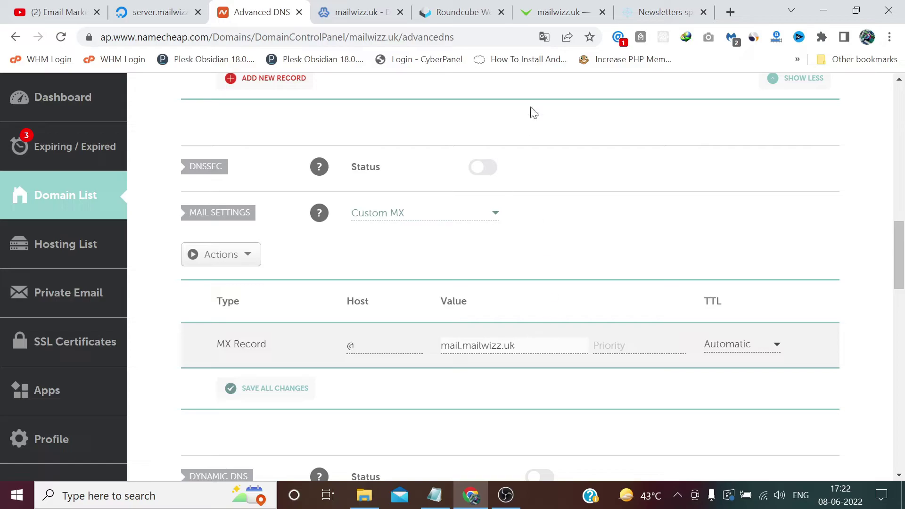
# Set the MX priority to 5, checked against the Virtualmin zone, and save all changes
pyautogui.click(372, 12)
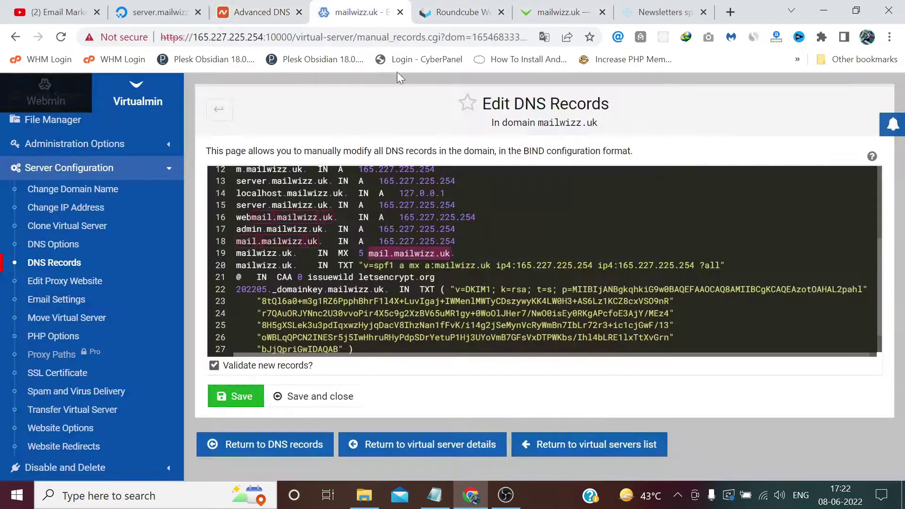
pyautogui.click(360, 253)
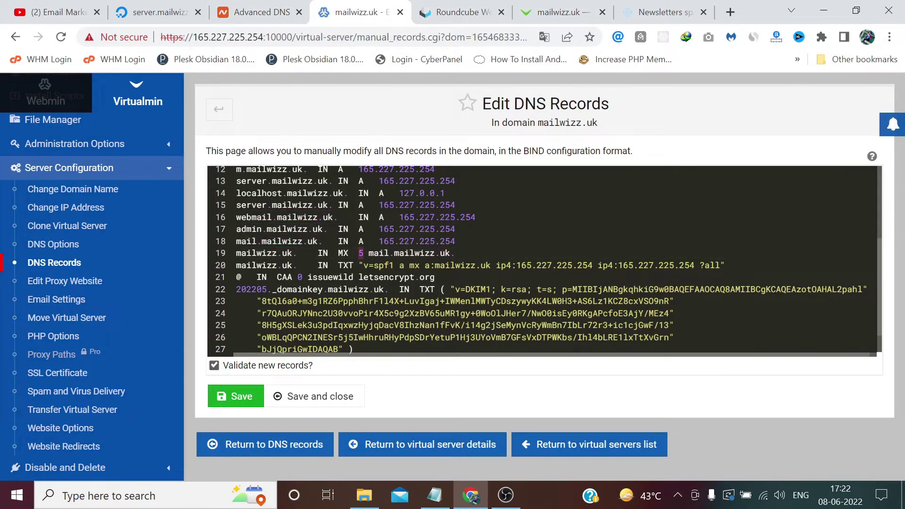
pyautogui.click(262, 12)
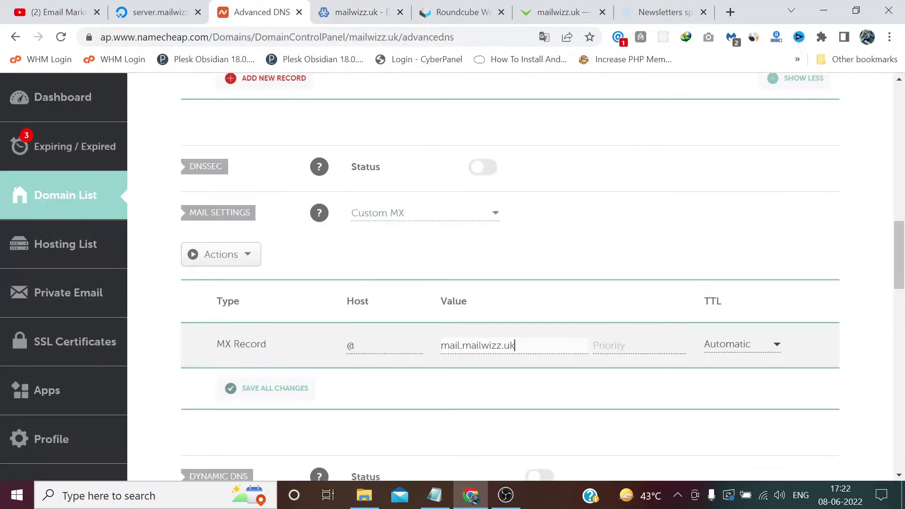
pyautogui.click(609, 345)
pyautogui.write('5')
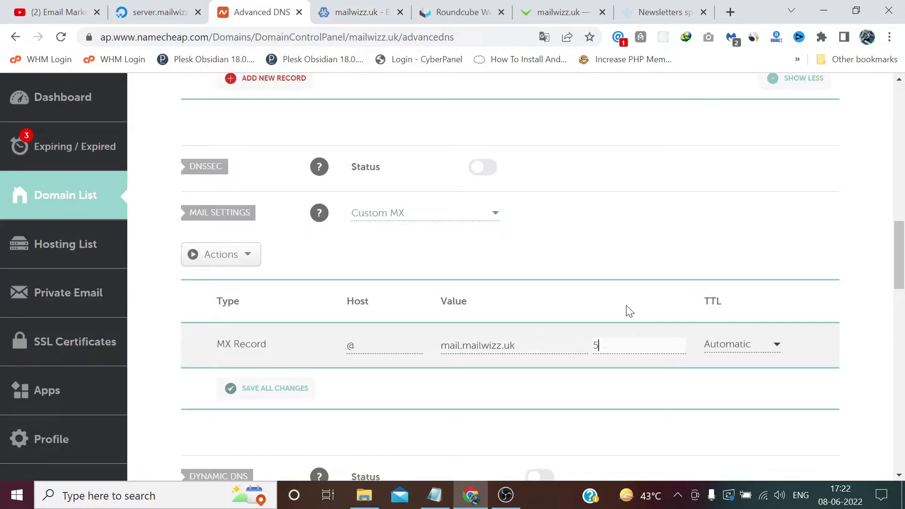
pyautogui.click(359, 12)
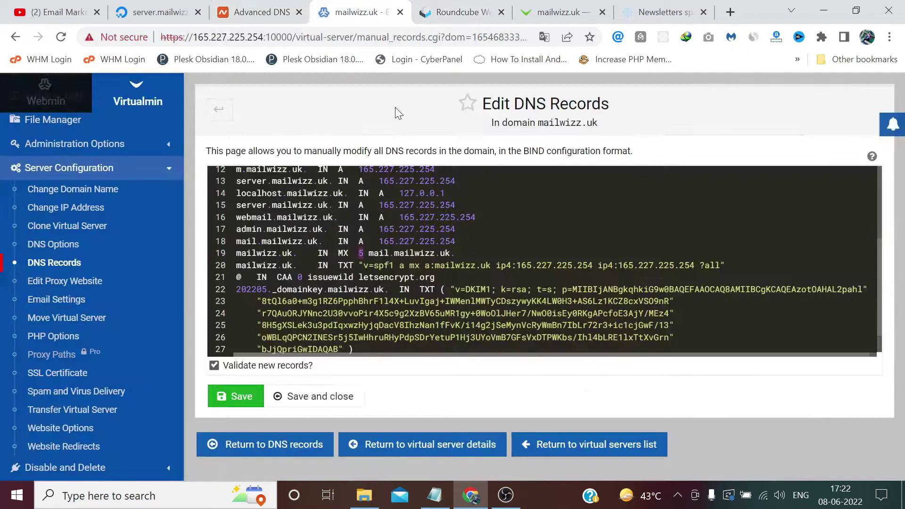
pyautogui.click(282, 11)
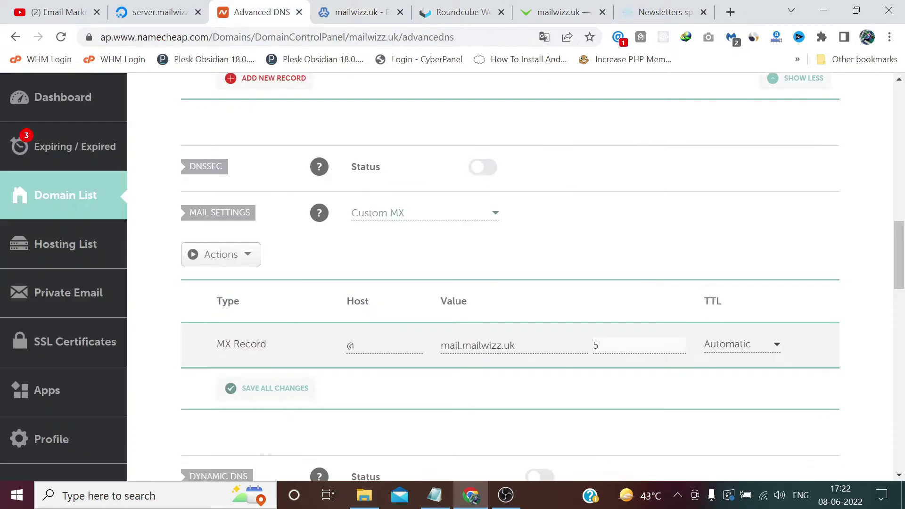
pyautogui.click(300, 390)
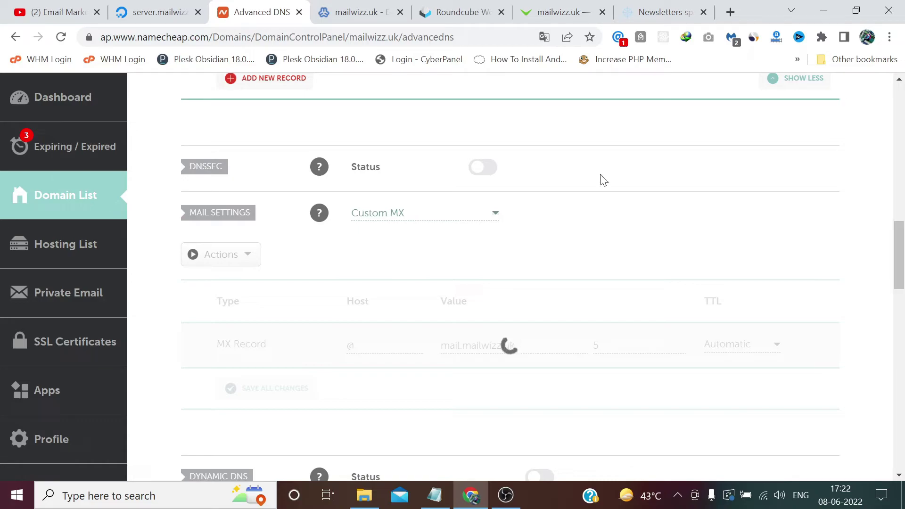
# Save and close the Virtualmin manual zone editor and review the mailwizz.uk DNS records list
pyautogui.click(367, 9)
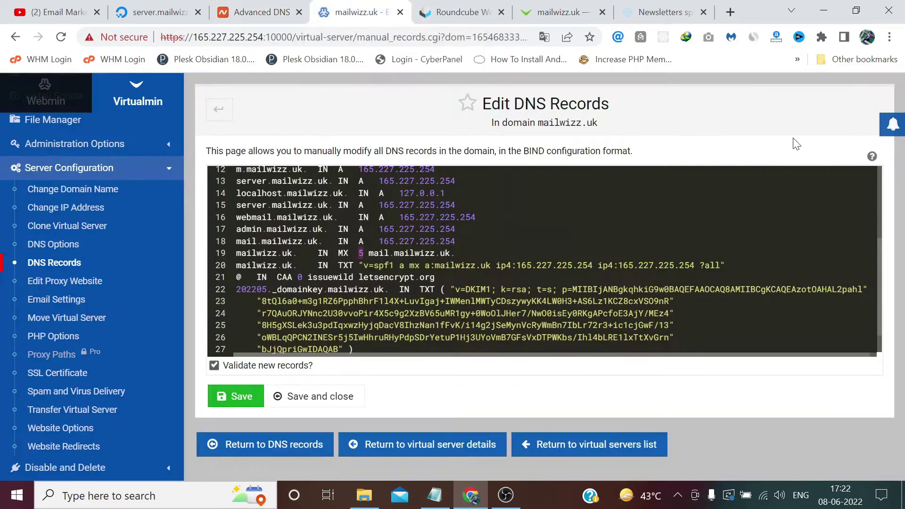
pyautogui.click(300, 396)
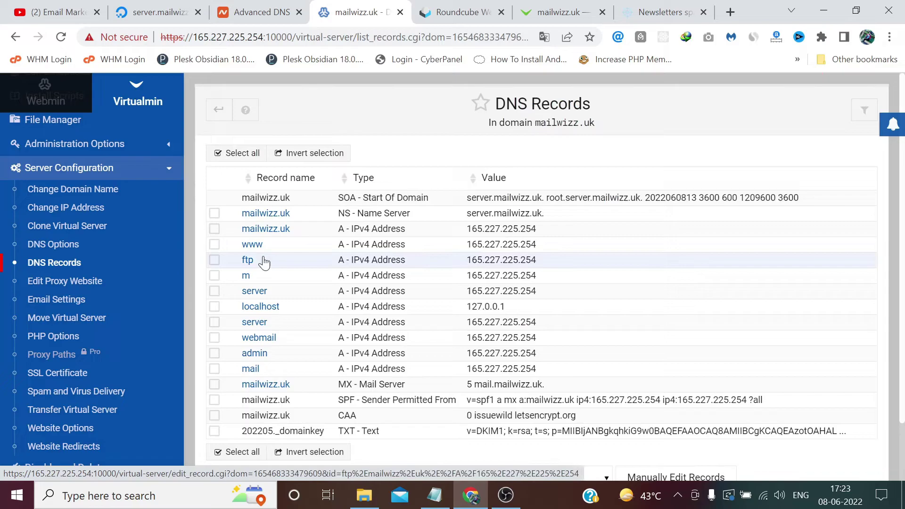
pyautogui.scroll(-10, 94, 259)
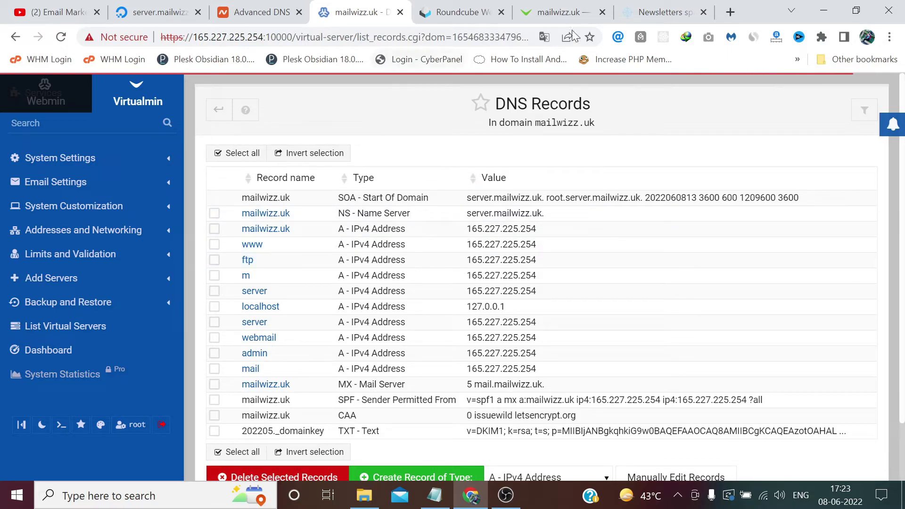
# Copy the mail-tester test address and reload the Roundcube webmail inbox
pyautogui.click(647, 8)
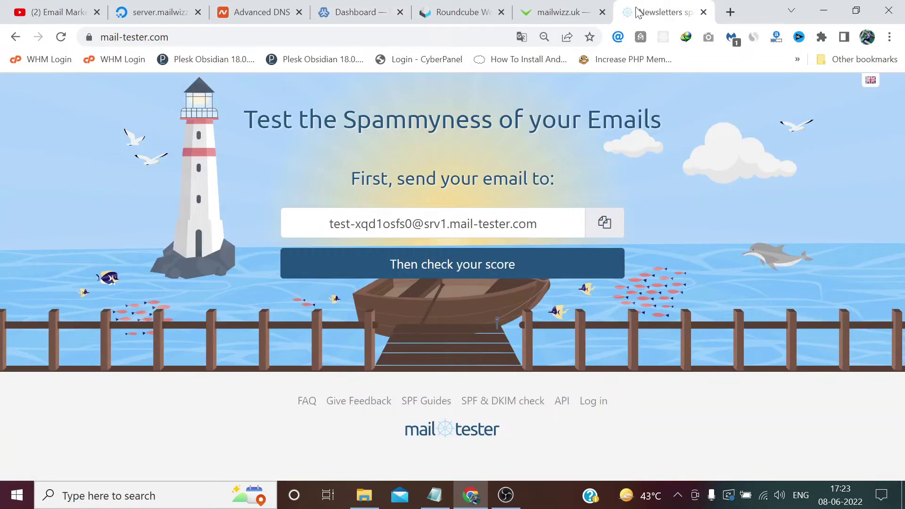
pyautogui.click(605, 223)
pyautogui.click(559, 10)
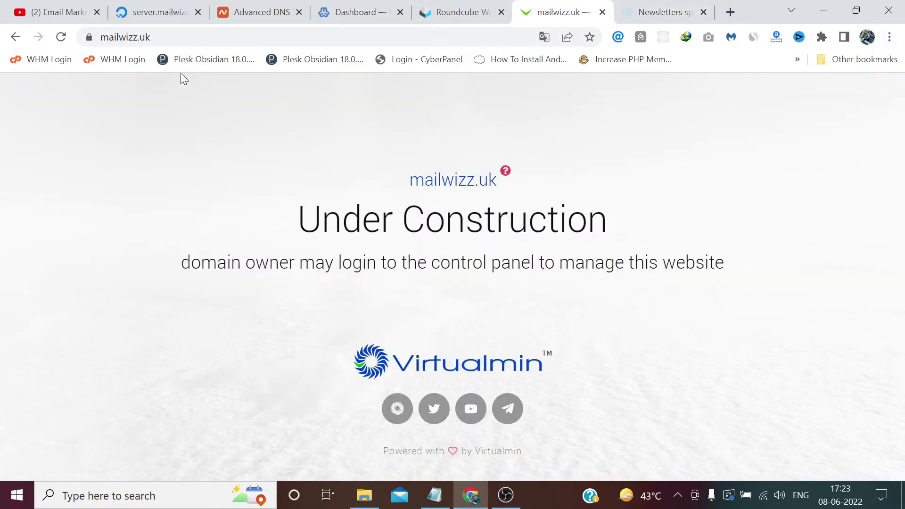
pyautogui.click(464, 12)
pyautogui.click(61, 37)
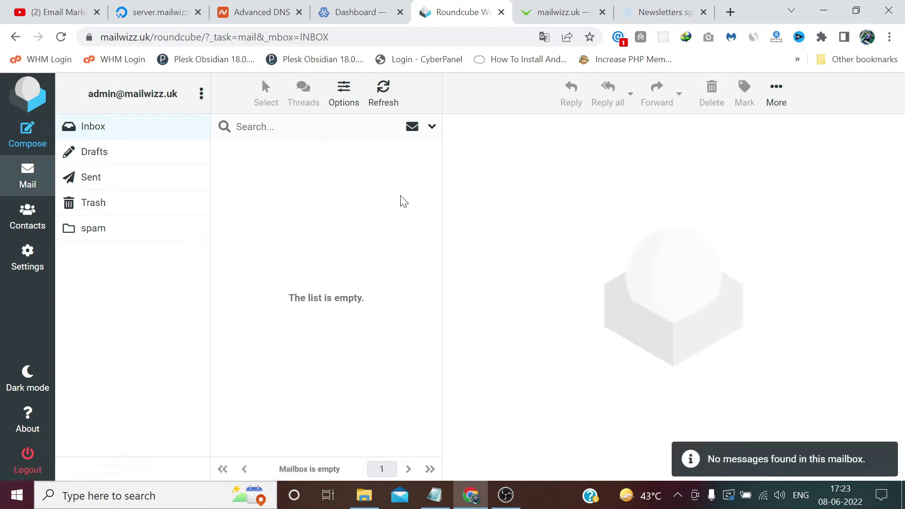
# Send an email with subject 'test' and body 'hi' to the mail-tester address
pyautogui.click(29, 143)
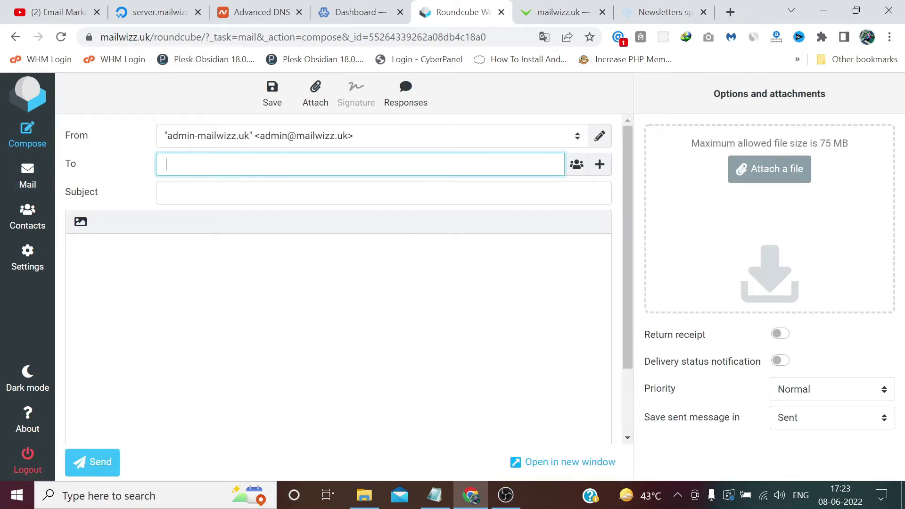
pyautogui.hotkey('ctrl', 'v')
pyautogui.press('Tab')
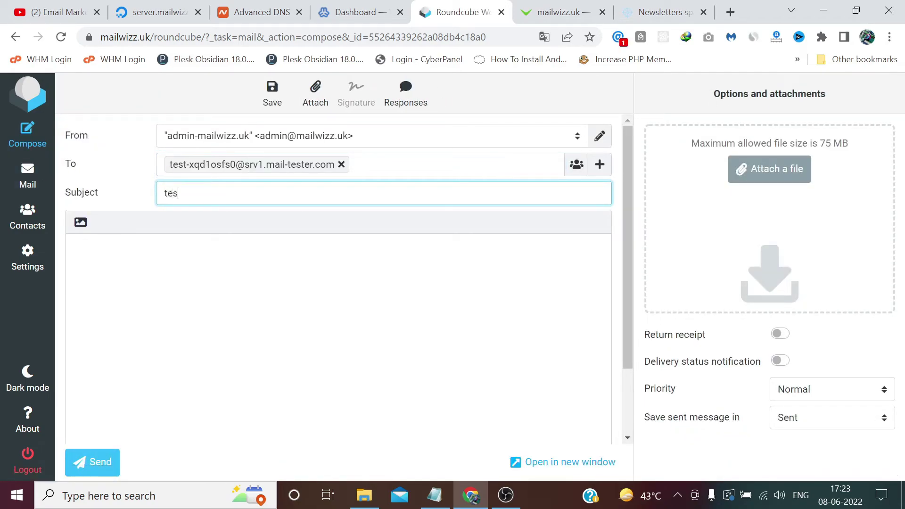
pyautogui.write('test')
pyautogui.click(75, 246)
pyautogui.write('hi')
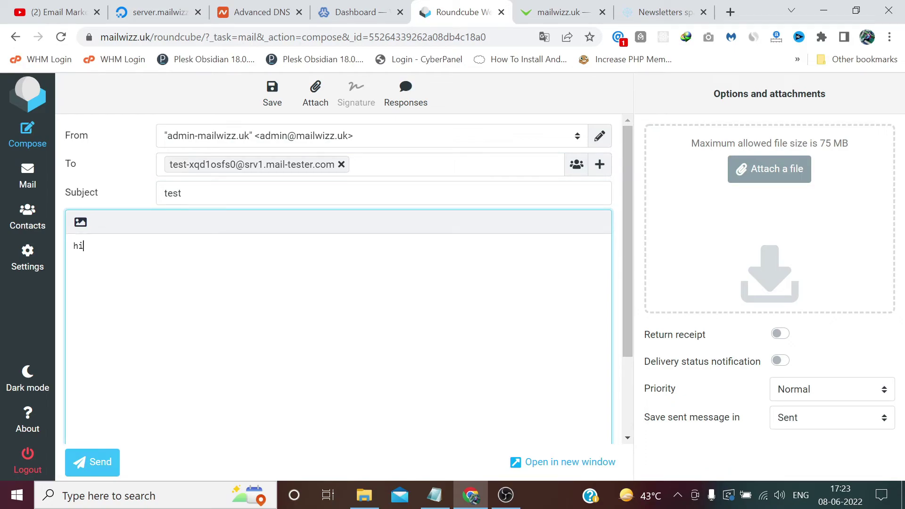
pyautogui.click(95, 463)
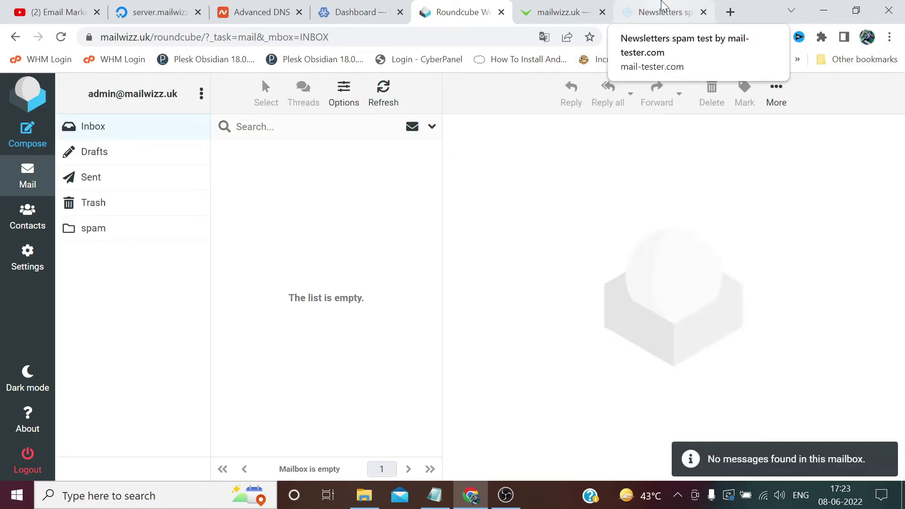
# Check the test email's mail-tester score, which comes out at 3.9/10
pyautogui.click(663, 10)
pyautogui.click(473, 256)
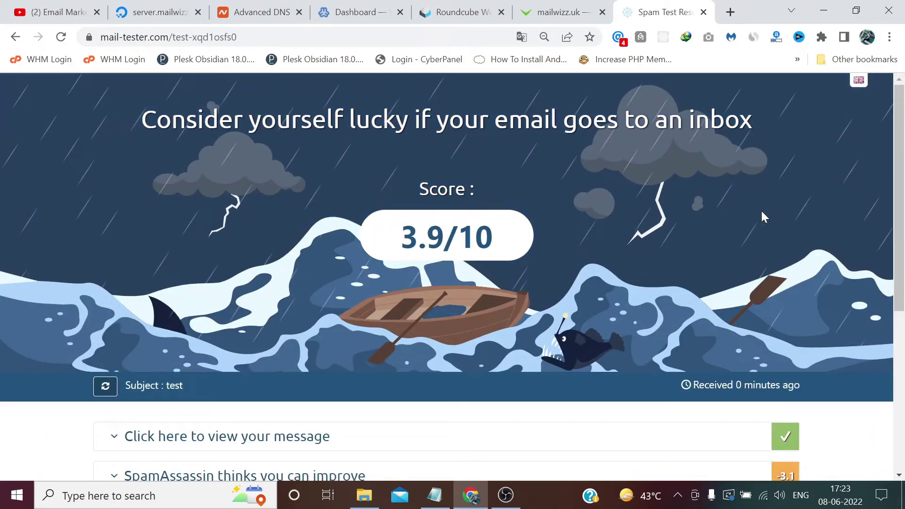
pyautogui.scroll(-2, 776, 213)
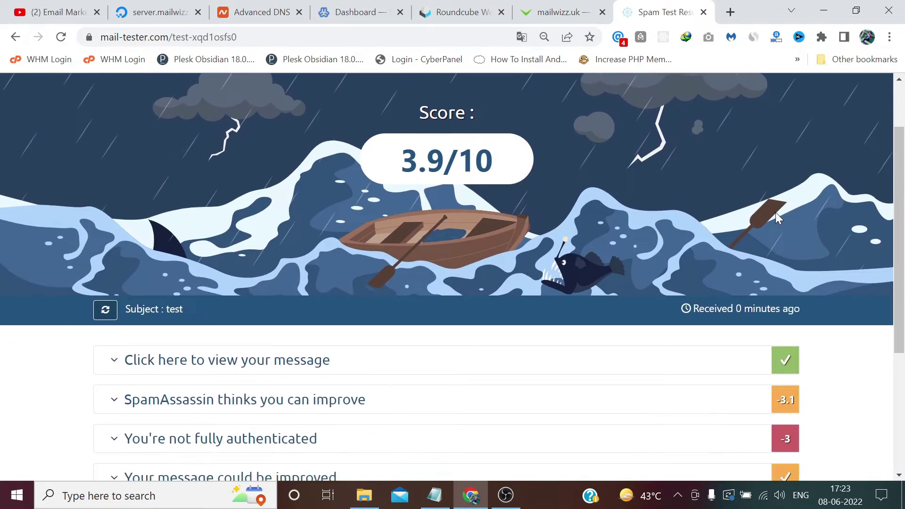
pyautogui.scroll(-1, 843, 217)
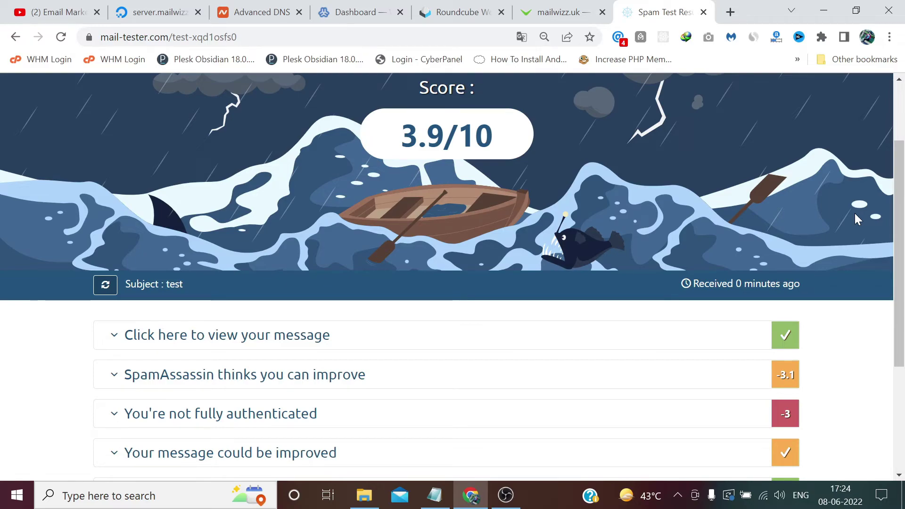
pyautogui.scroll(1, 857, 219)
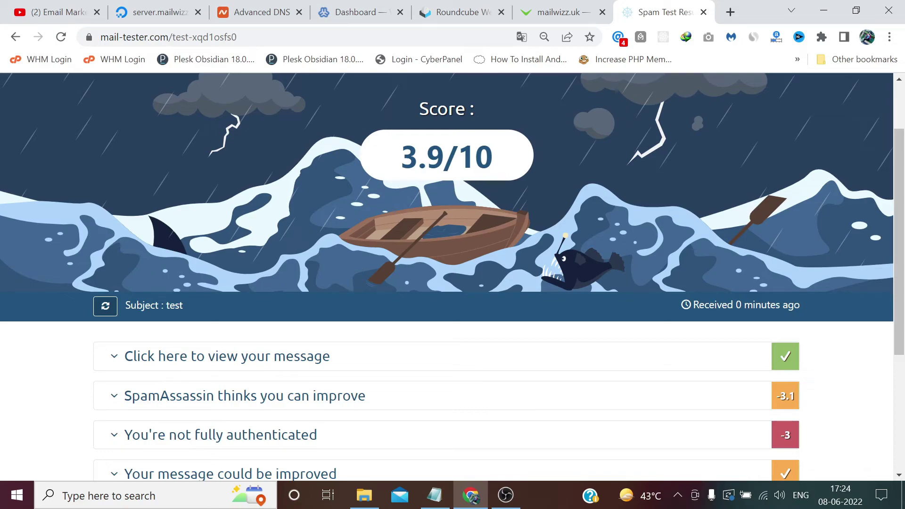
pyautogui.scroll(-2, 547, 176)
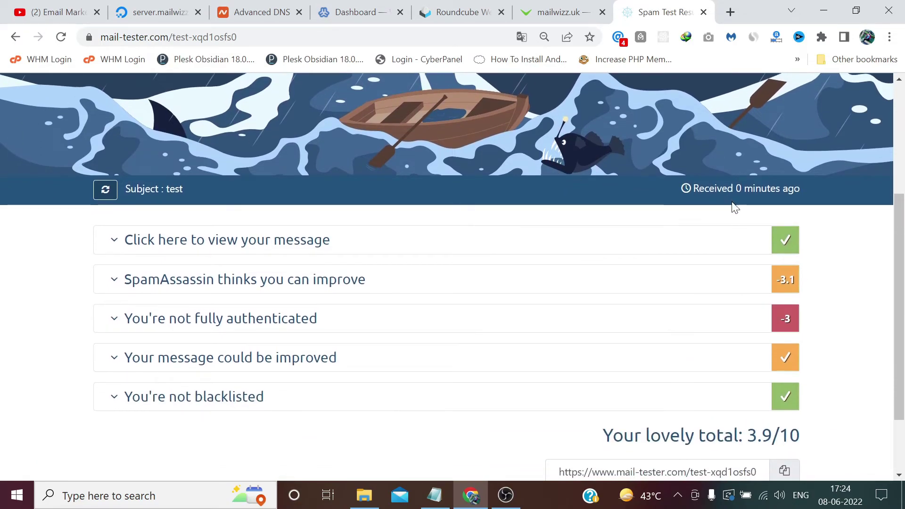
pyautogui.scroll(-1, 434, 300)
# Expand the authentication details and select the hostname server.mailwizz.uk lacking an A record
pyautogui.click(396, 255)
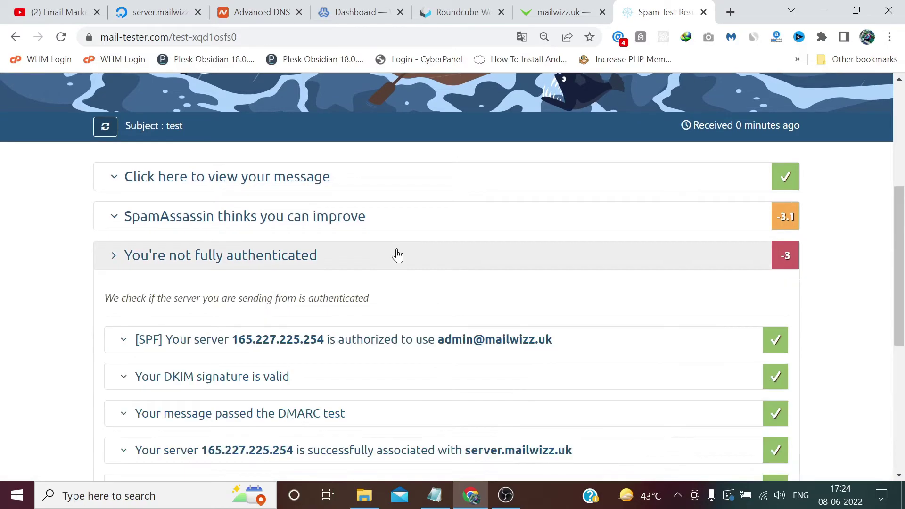
pyautogui.scroll(-2, 397, 255)
pyautogui.scroll(-3, 397, 254)
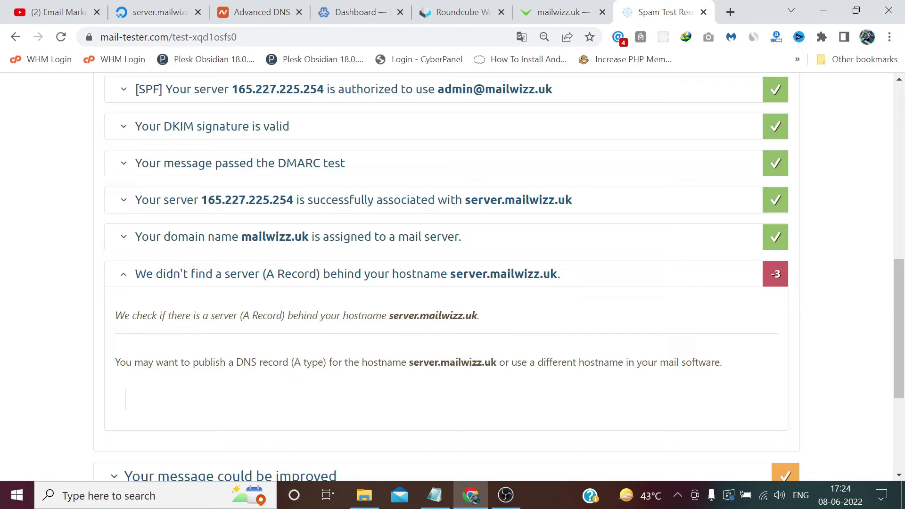
pyautogui.moveTo(478, 315); pyautogui.dragTo(388, 315)
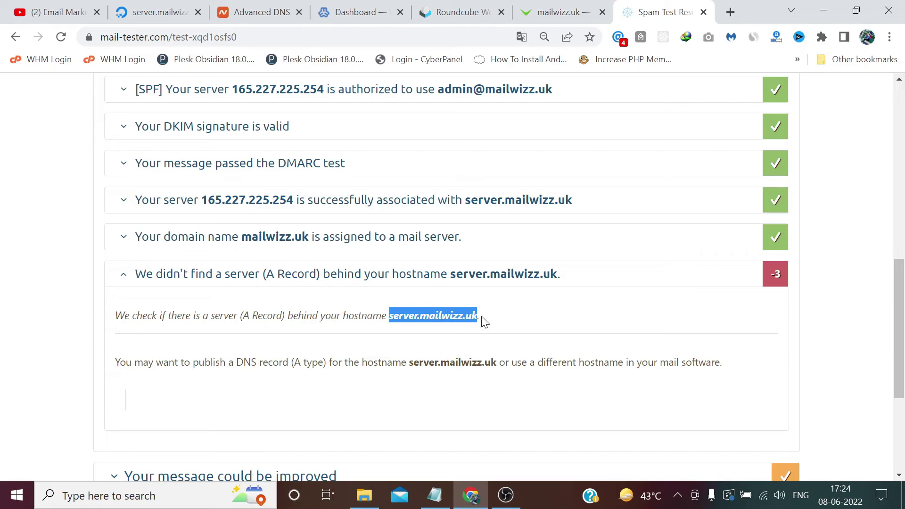
# Add a new A Record in Namecheap with host 'server'
pyautogui.click(262, 12)
pyautogui.scroll(1, 392, 212)
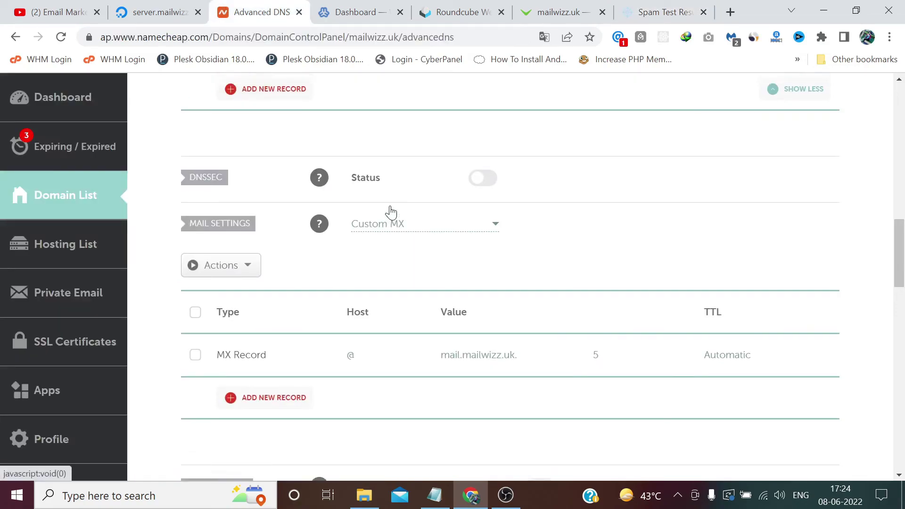
pyautogui.scroll(3, 392, 212)
pyautogui.click(292, 256)
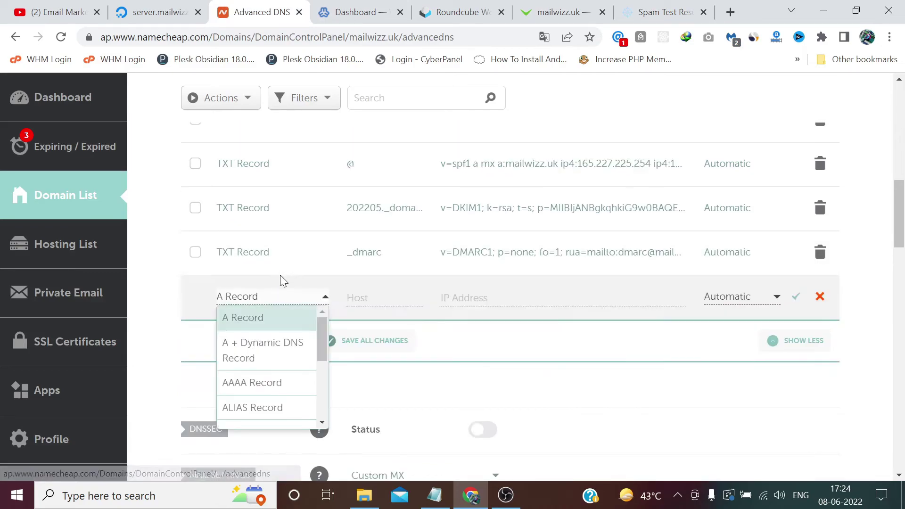
pyautogui.click(289, 318)
pyautogui.press('Tab')
pyautogui.write('s')
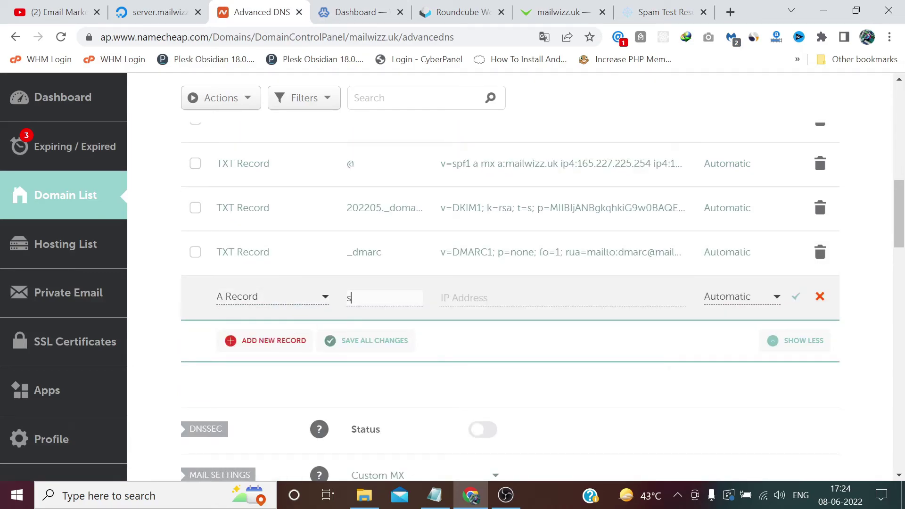
# Point the A record at server IP 165.227.225.254 copied from Virtualmin and save it
pyautogui.click(338, 7)
pyautogui.moveTo(264, 37); pyautogui.dragTo(193, 36)
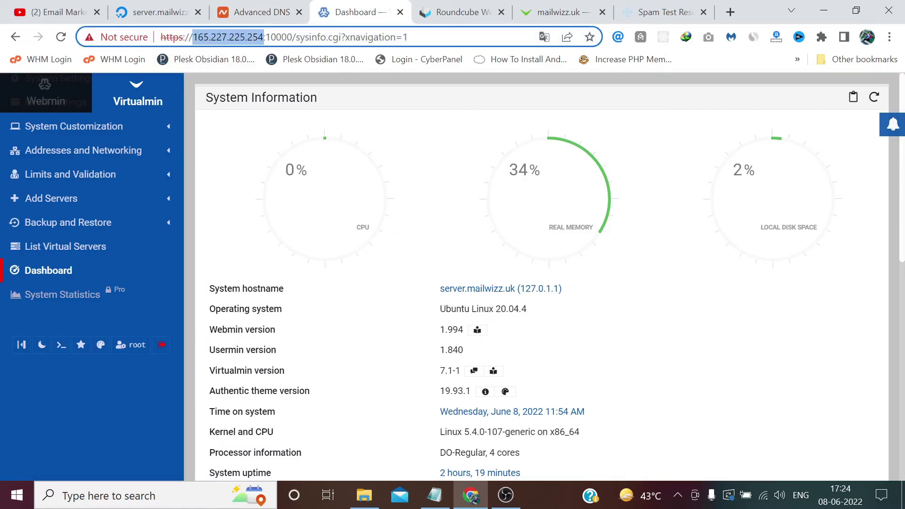
pyautogui.click(259, 10)
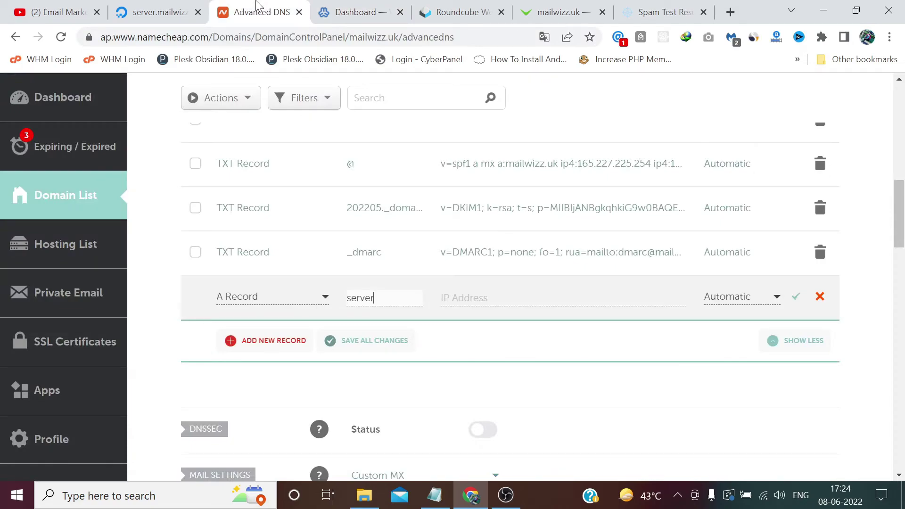
pyautogui.click(181, 6)
pyautogui.click(247, 7)
pyautogui.click(538, 296)
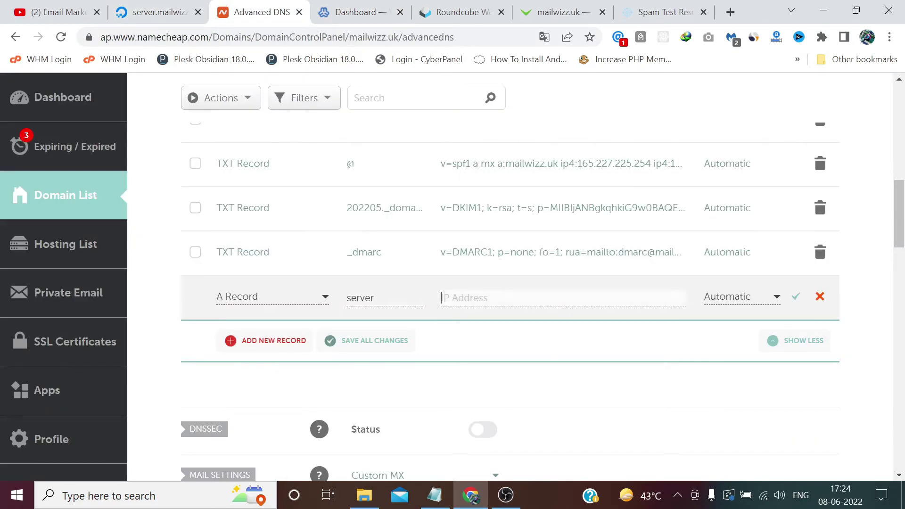
pyautogui.hotkey('ctrl', 'v')
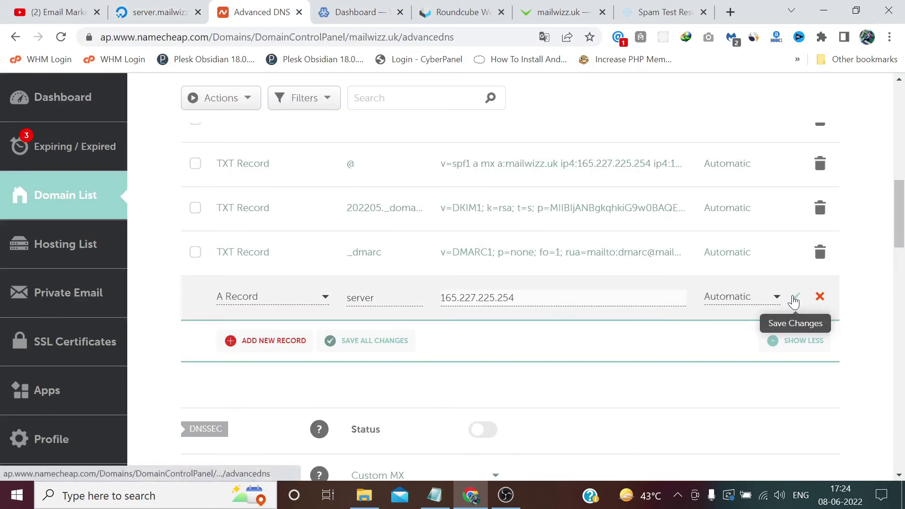
pyautogui.click(795, 299)
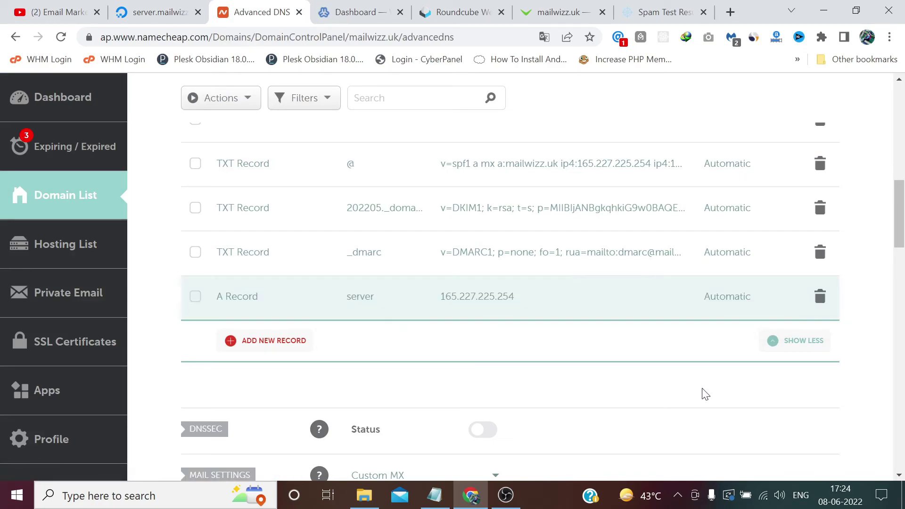
pyautogui.click(664, 11)
# Refresh the mail-tester results and expand the authentication and missing A record details
pyautogui.scroll(-2, 568, 303)
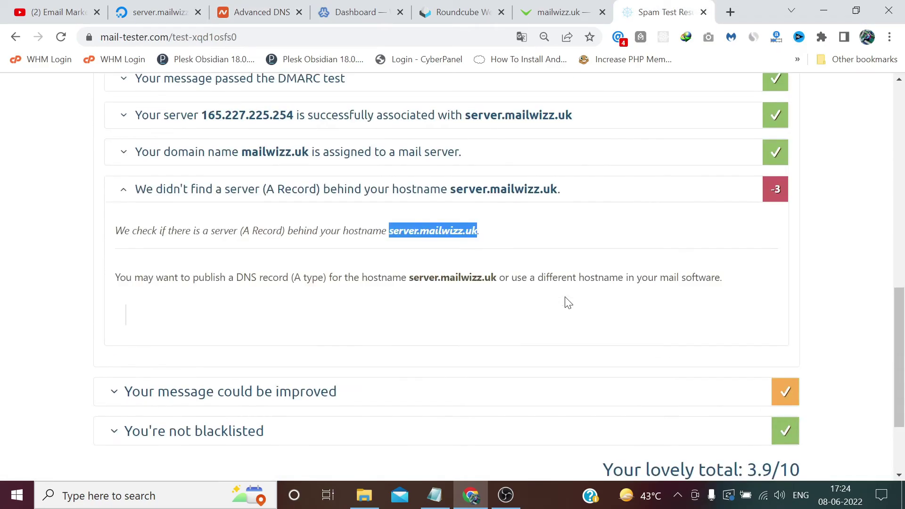
pyautogui.scroll(8, 568, 303)
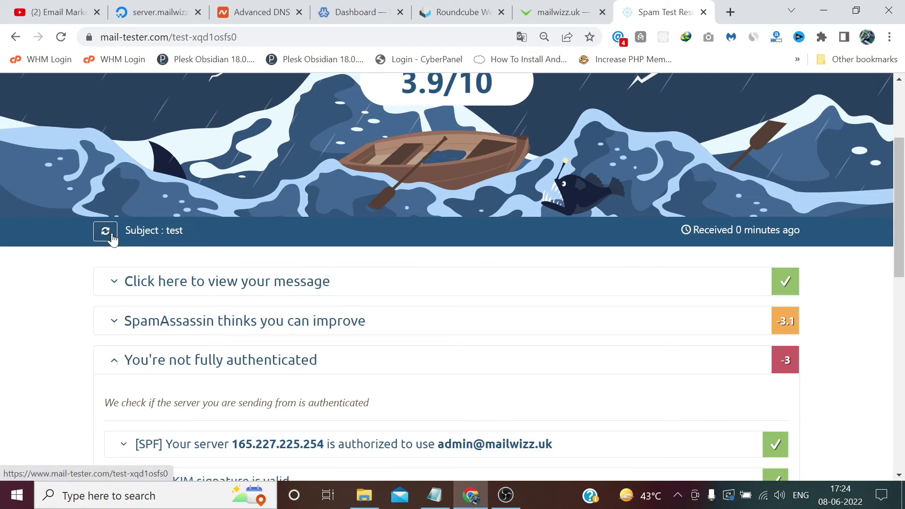
pyautogui.click(112, 234)
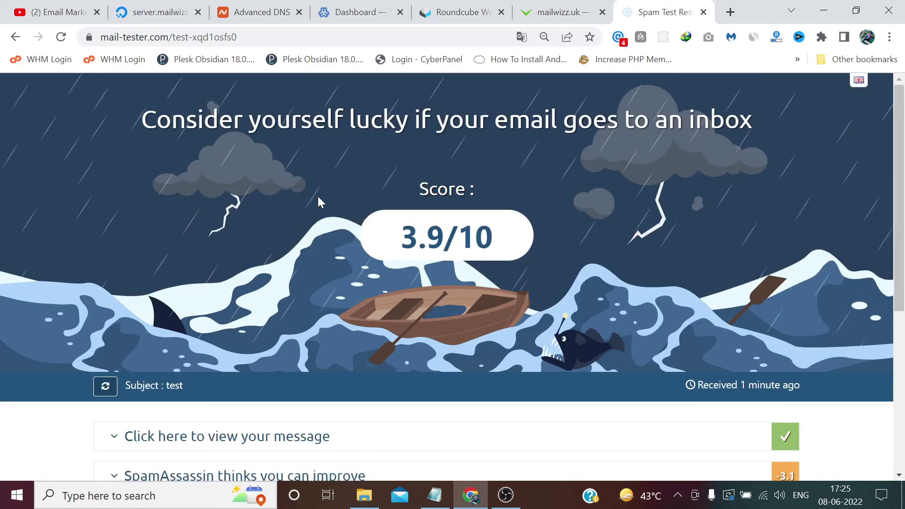
pyautogui.scroll(-5, 540, 219)
pyautogui.scroll(-1, 540, 219)
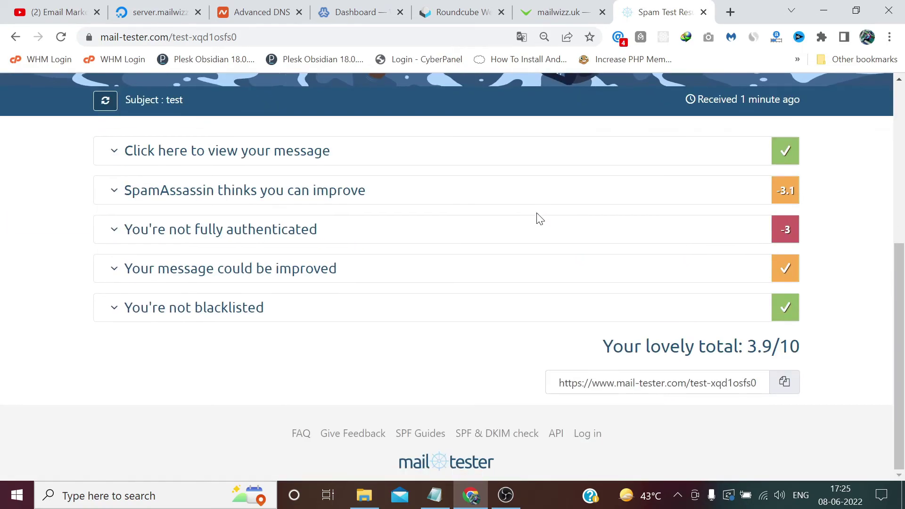
pyautogui.click(459, 245)
pyautogui.scroll(-5, 456, 245)
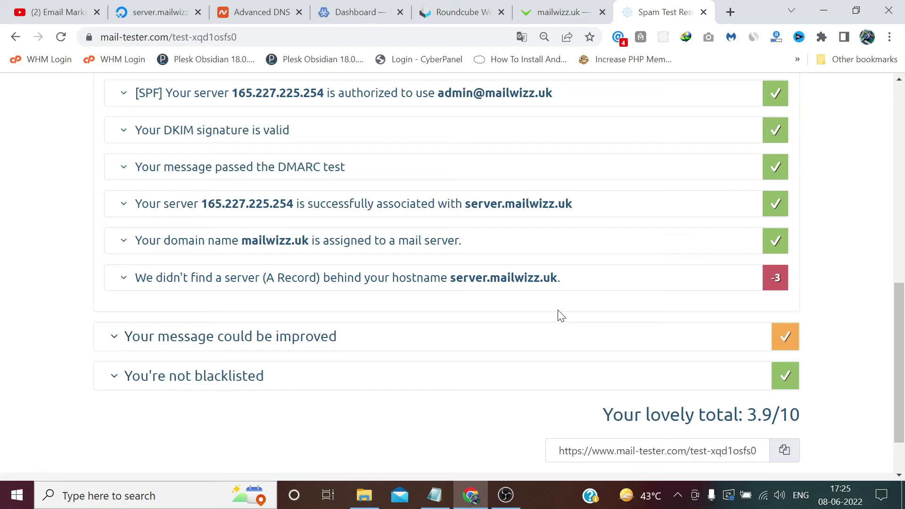
pyautogui.click(356, 279)
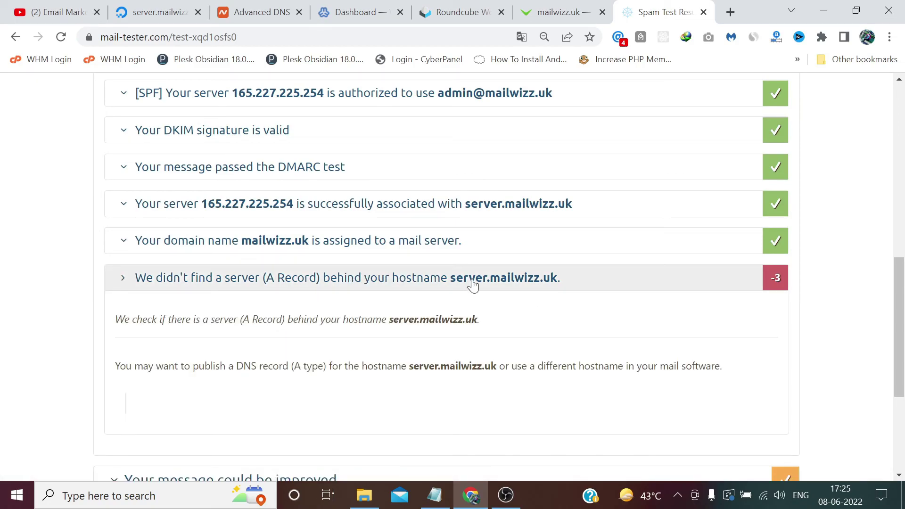
pyautogui.scroll(-1, 473, 285)
pyautogui.scroll(1, 475, 284)
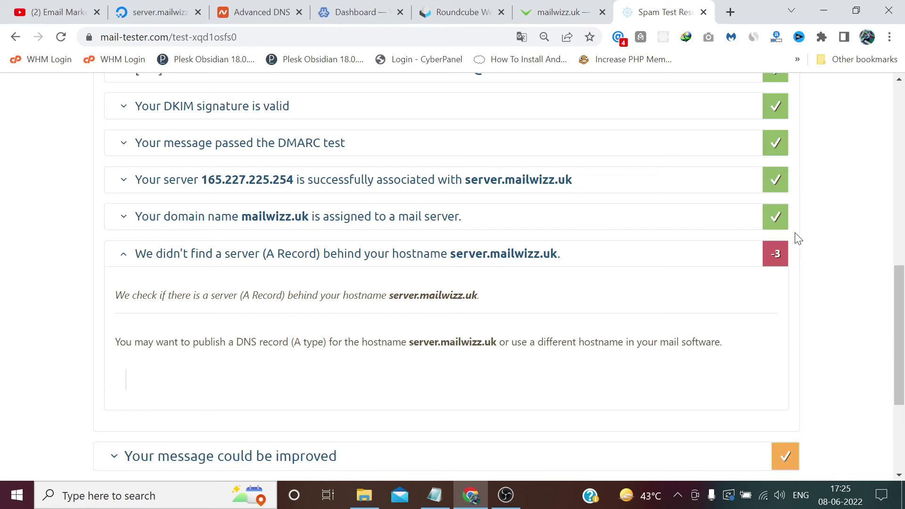
# Expand the message improvement suggestions and select the unchanged 3.9 score
pyautogui.scroll(-4, 796, 236)
pyautogui.click(754, 267)
pyautogui.scroll(7, 801, 231)
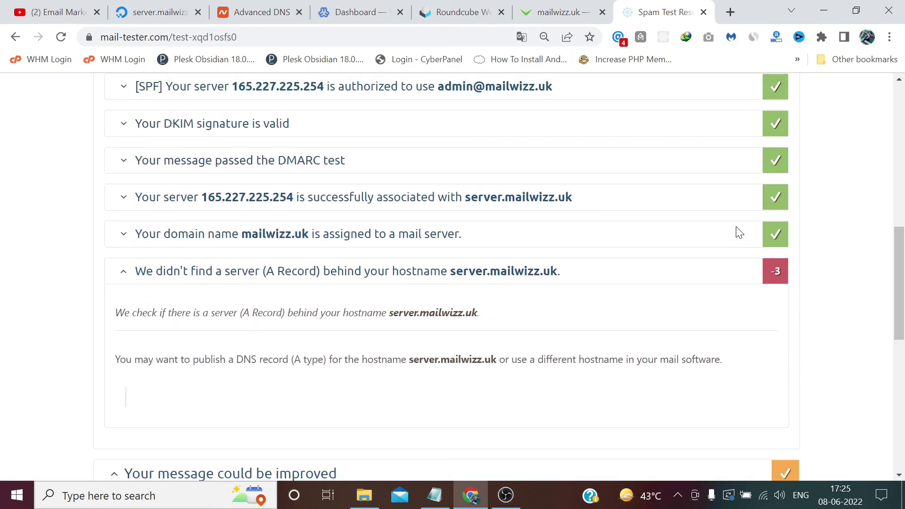
pyautogui.scroll(8, 803, 225)
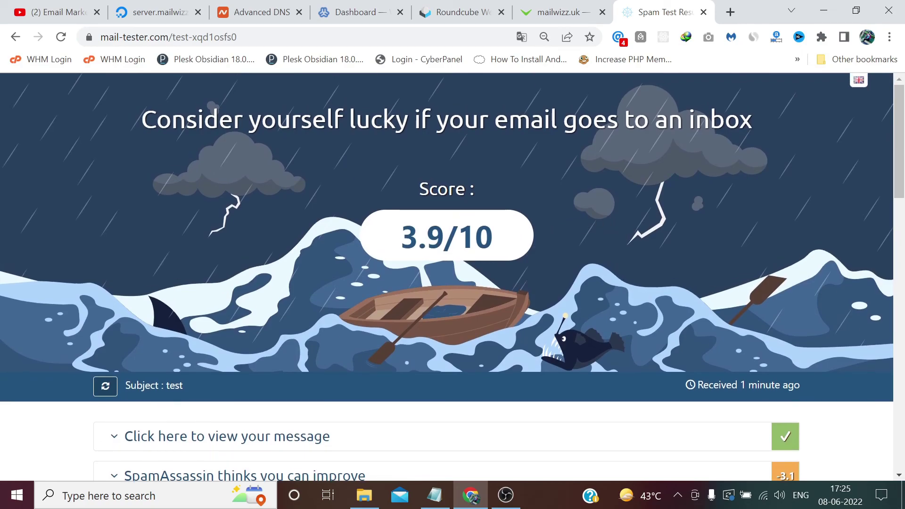
pyautogui.moveTo(444, 236); pyautogui.dragTo(400, 236)
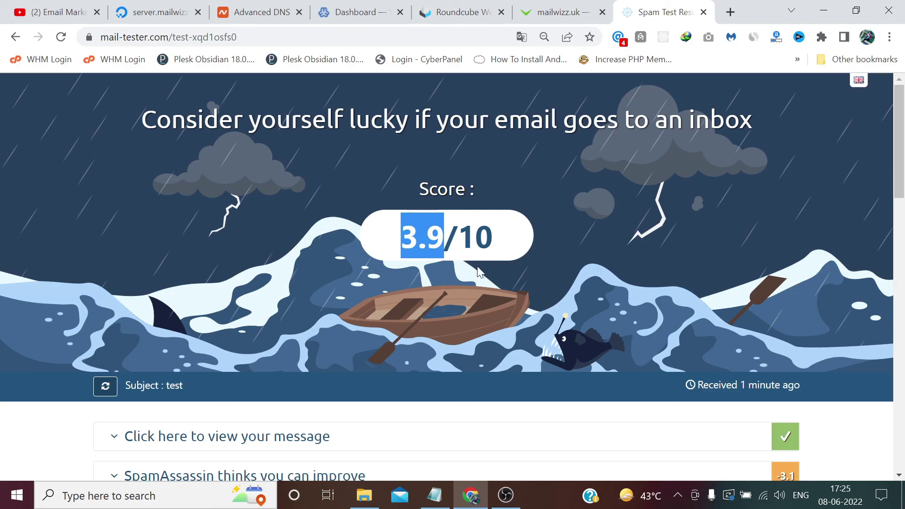